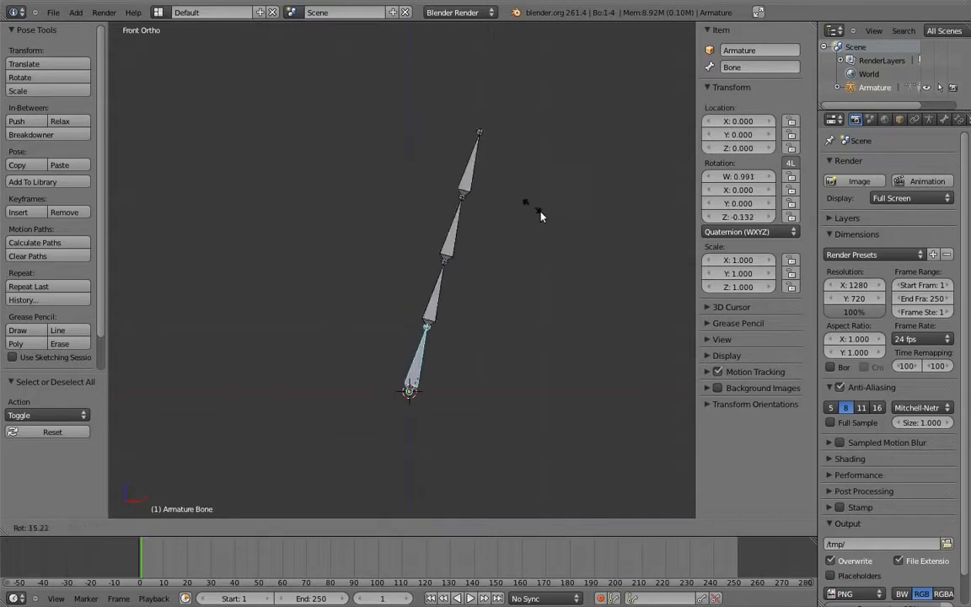
- Bend the four-bone chain by rotating Bone.001, Bone.002 and Bone.003 in turn, so that it curves upward
{"action": "right_click", "coordinate": [490, 302]}
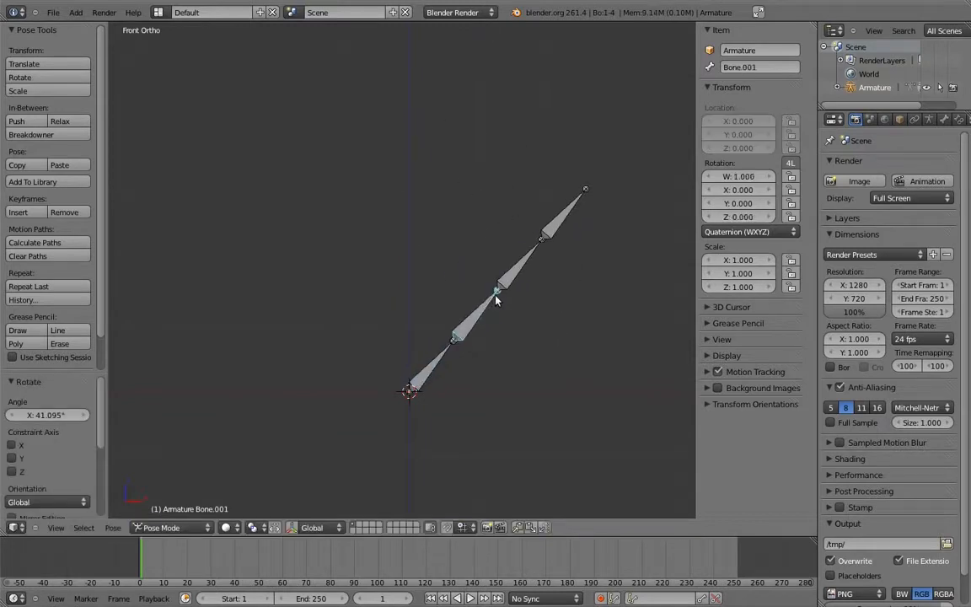
{"action": "key", "text": "r"}
{"action": "left_click", "coordinate": [509, 255]}
{"action": "right_click", "coordinate": [518, 225]}
{"action": "key", "text": "r"}
{"action": "left_click", "coordinate": [510, 190]}
{"action": "right_click", "coordinate": [511, 186]}
{"action": "key", "text": "r"}
{"action": "left_click", "coordinate": [554, 81]}
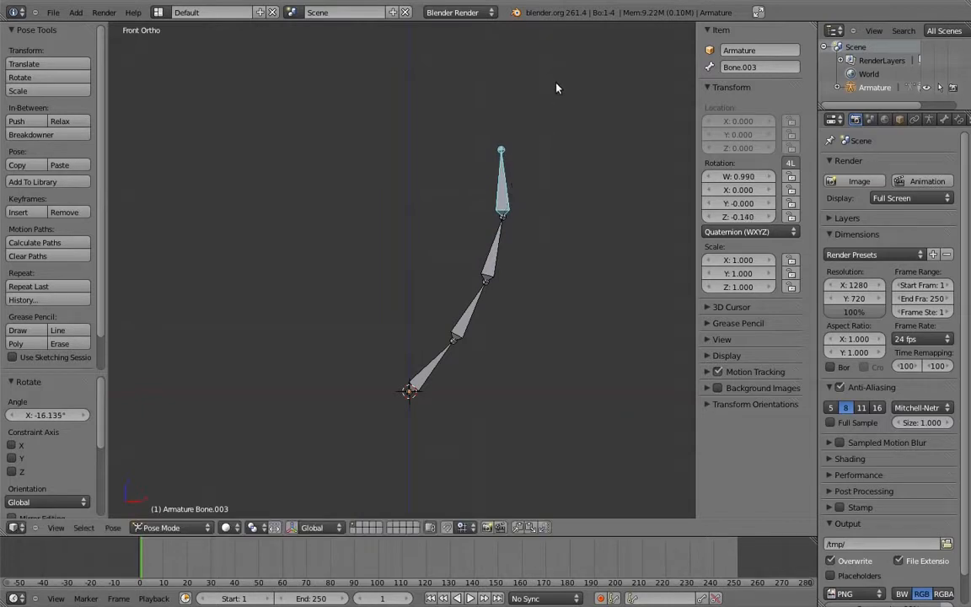
{"action": "key", "text": "r"}
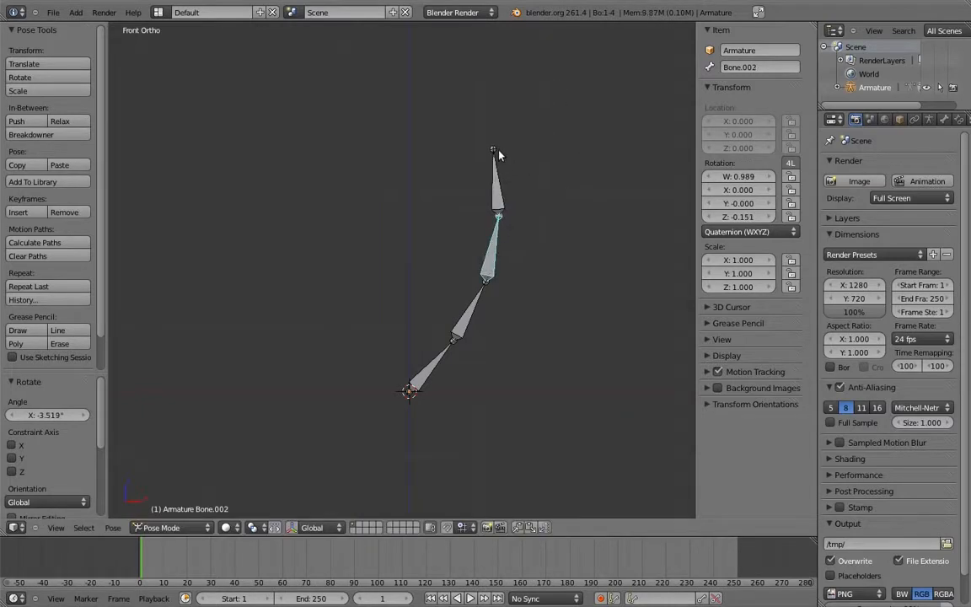
{"action": "left_click", "coordinate": [527, 130]}
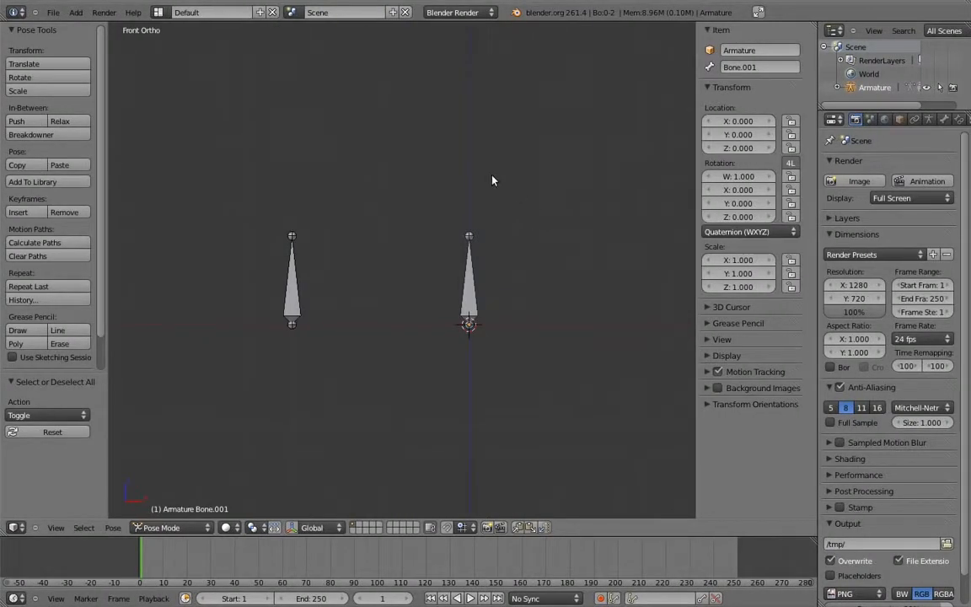
- Add a Copy Rotation constraint to the right bone with the left bone as its target
{"action": "right_click", "coordinate": [283, 268]}
{"action": "right_click", "coordinate": [470, 268], "text": "shift"}
{"action": "key", "text": "ctrl+shift+c"}
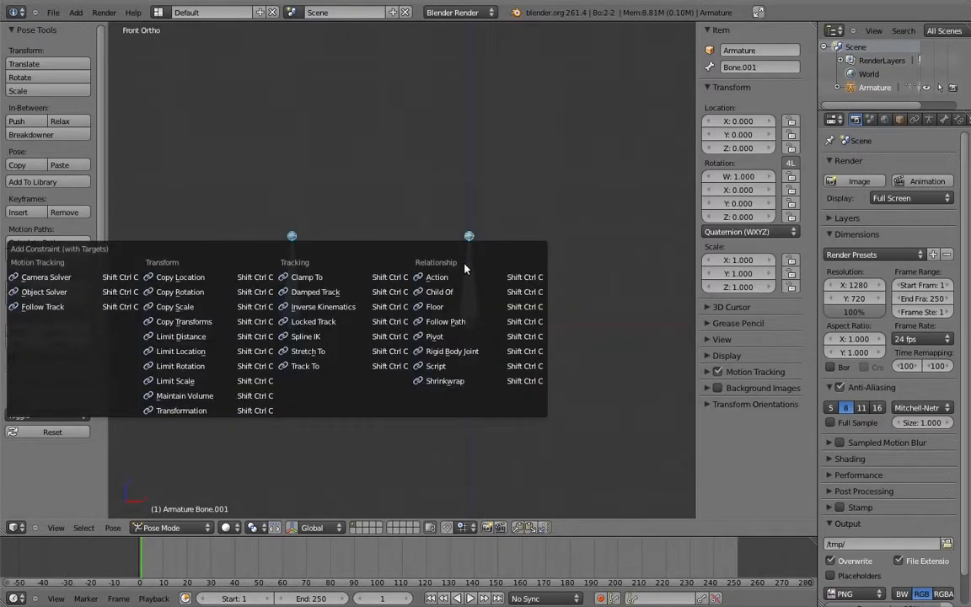
{"action": "left_click", "coordinate": [180, 292]}
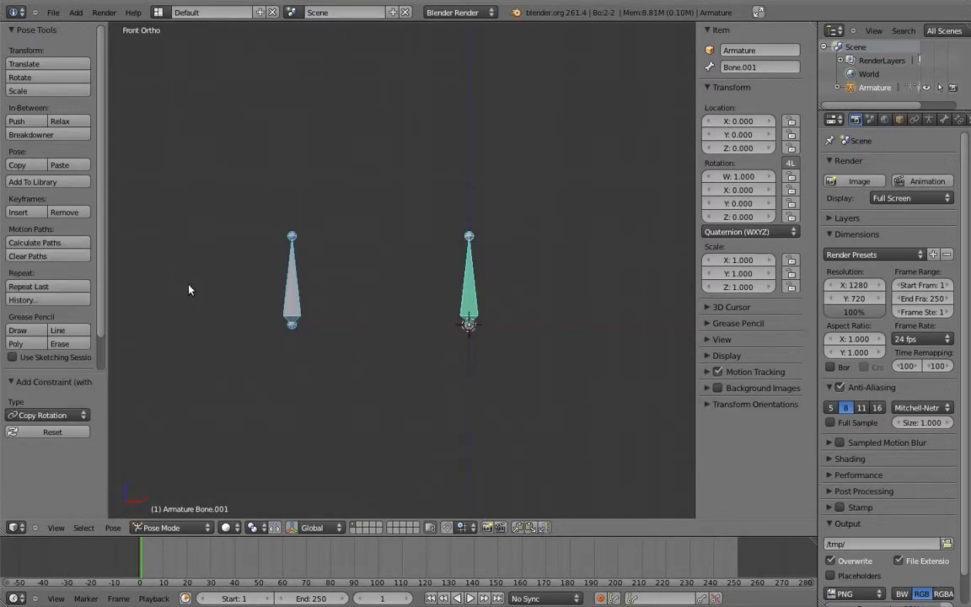
- Test-rotate the left bone to check how the constrained bone follows, and cancel the rotation
{"action": "right_click", "coordinate": [294, 246]}
{"action": "key", "text": "r"}
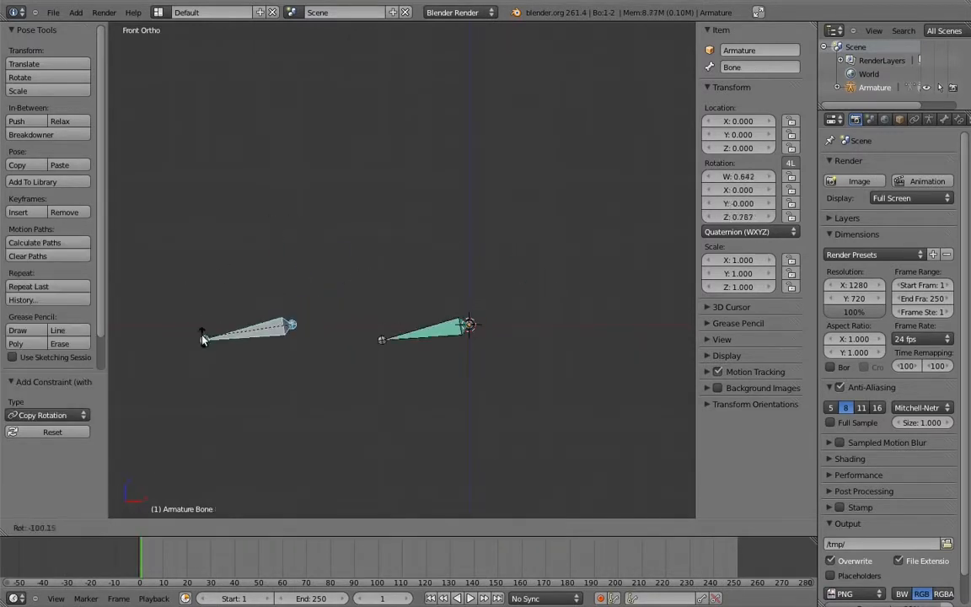
{"action": "right_click", "coordinate": [326, 261]}
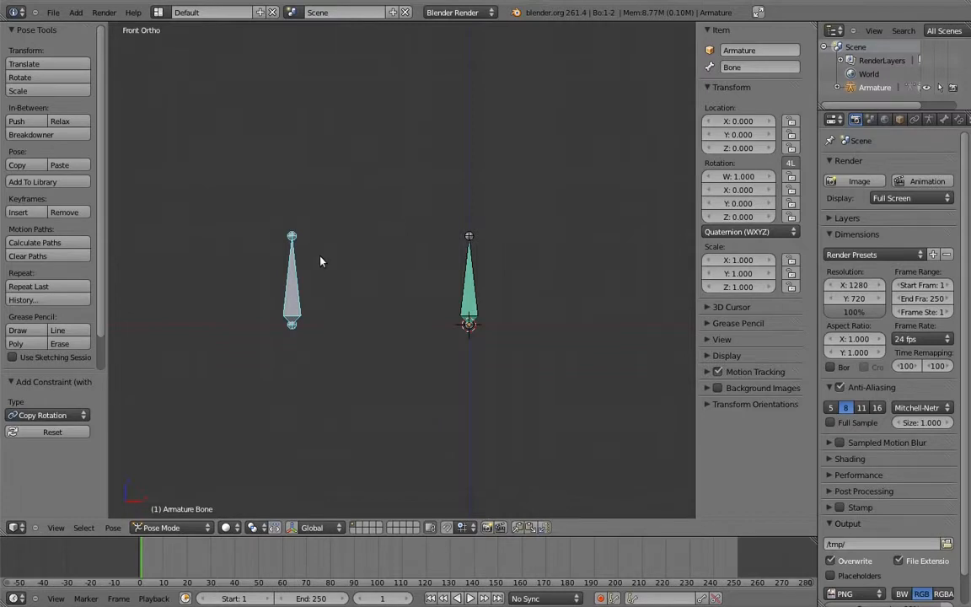
- Set the influence of the right bone's Copy Rotation constraint to 0.5
{"action": "right_click", "coordinate": [479, 263]}
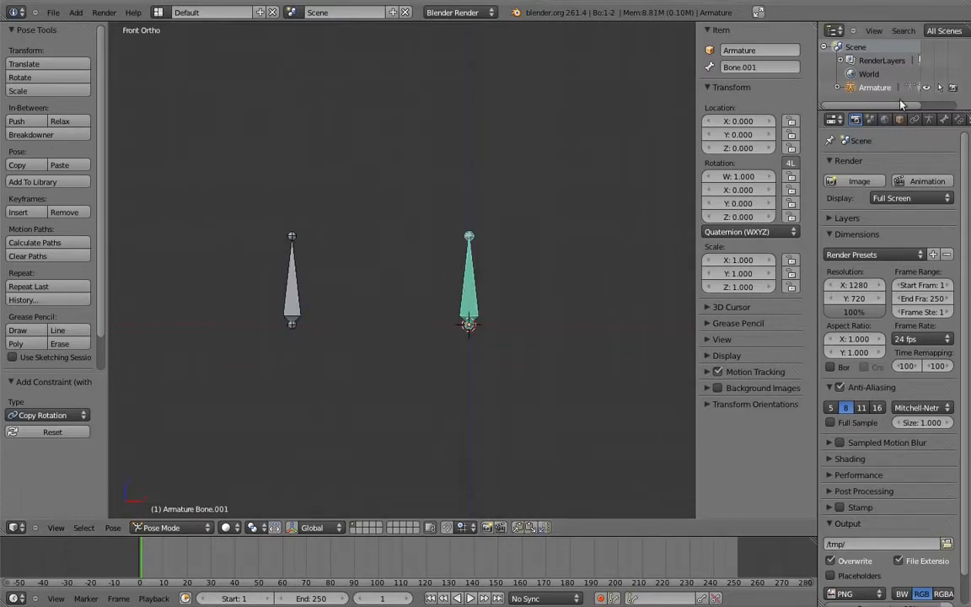
{"action": "left_click", "coordinate": [959, 120]}
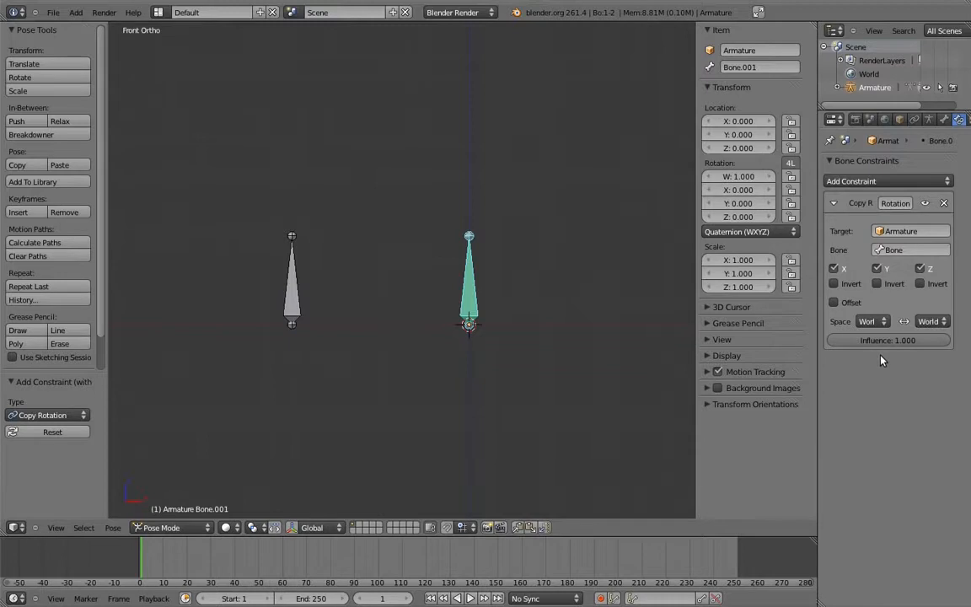
{"action": "left_click", "coordinate": [900, 341]}
{"action": "type", "text": "0.5"}
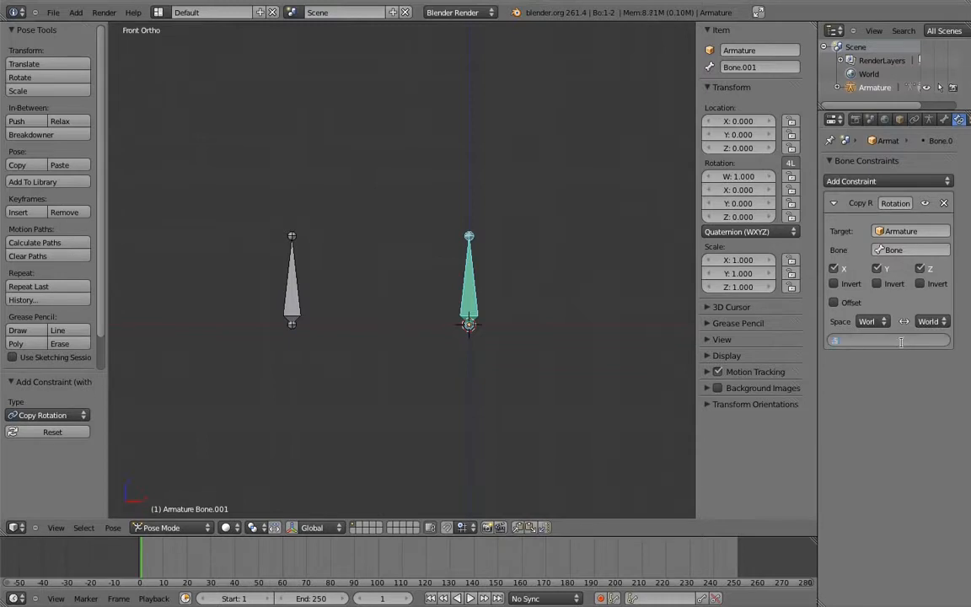
{"action": "key", "text": "Return"}
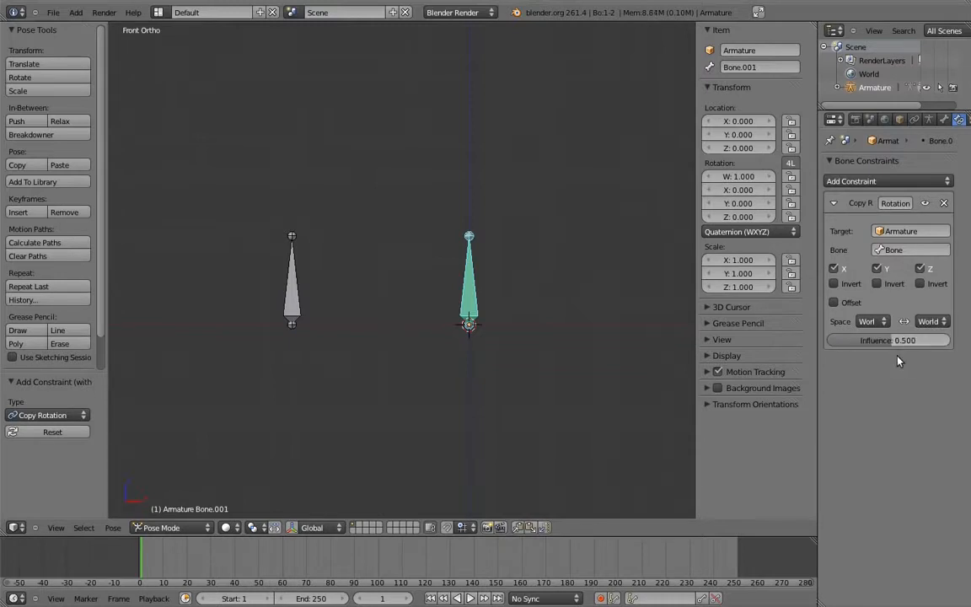
- Test-rotate the left bone to check the half-strength Copy Rotation constraint, and cancel the rotation
{"action": "right_click", "coordinate": [290, 253]}
{"action": "key", "text": "r"}
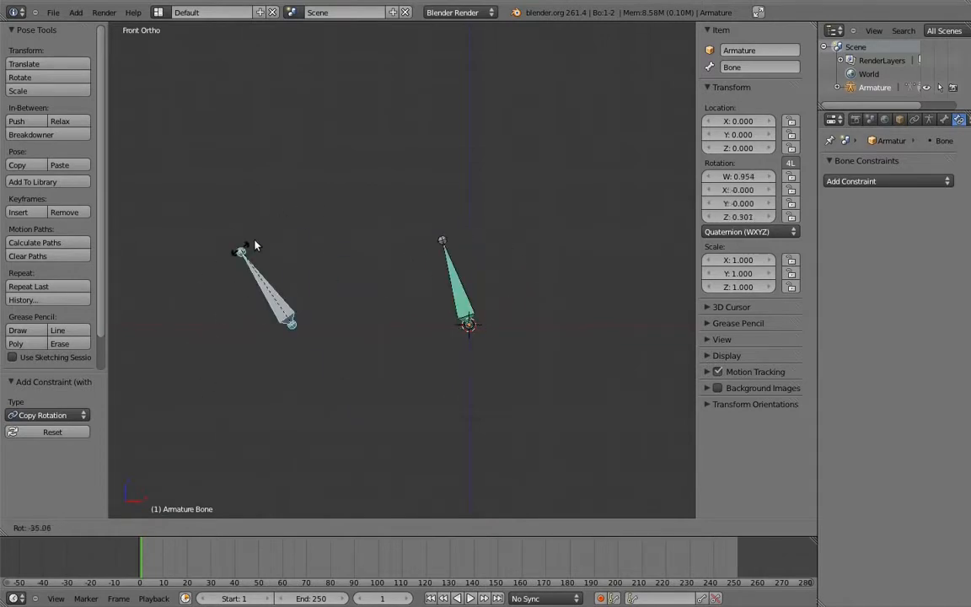
{"action": "key", "text": "Escape"}
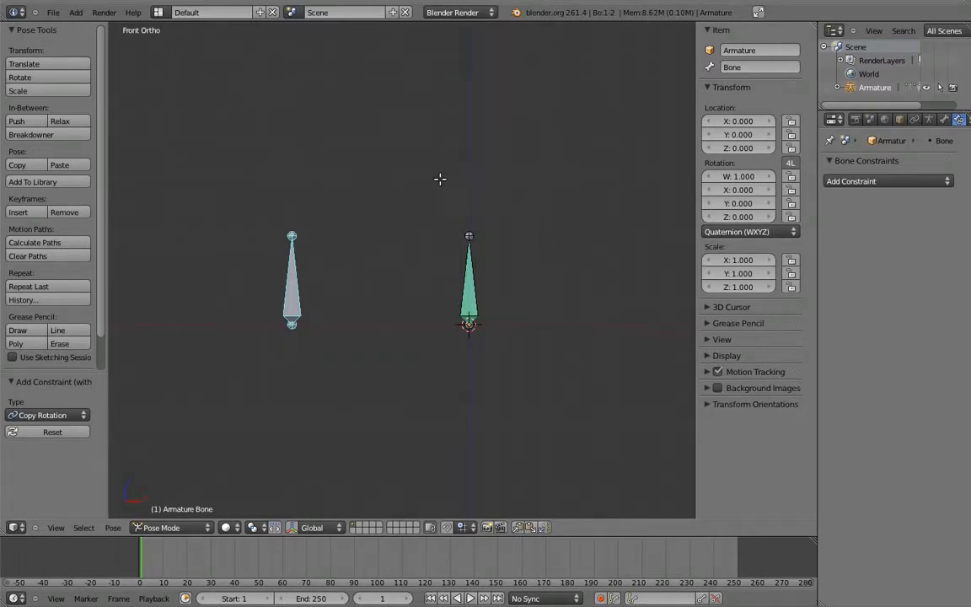
- In Edit Mode, duplicate the left bone 4 units along the X axis, and return to Pose Mode
{"action": "key", "text": "Tab"}
{"action": "middle_click_drag", "start_coordinate": [385, 289], "coordinate": [298, 285], "text": "shift"}
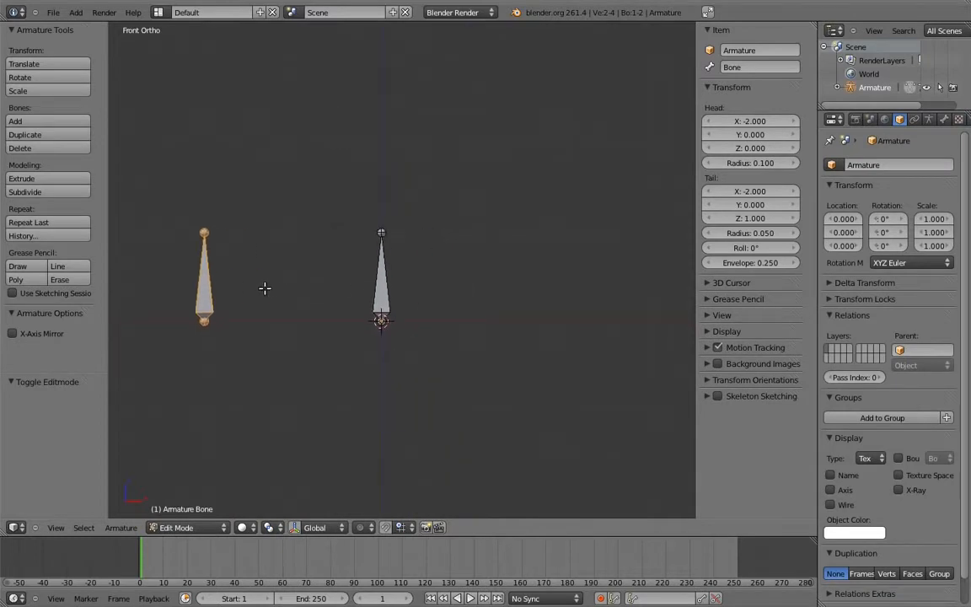
{"action": "key", "text": "shift+d"}
{"action": "key", "text": "x"}
{"action": "left_click", "coordinate": [618, 286]}
{"action": "middle_click_drag", "start_coordinate": [615, 285], "coordinate": [638, 285], "text": "shift"}
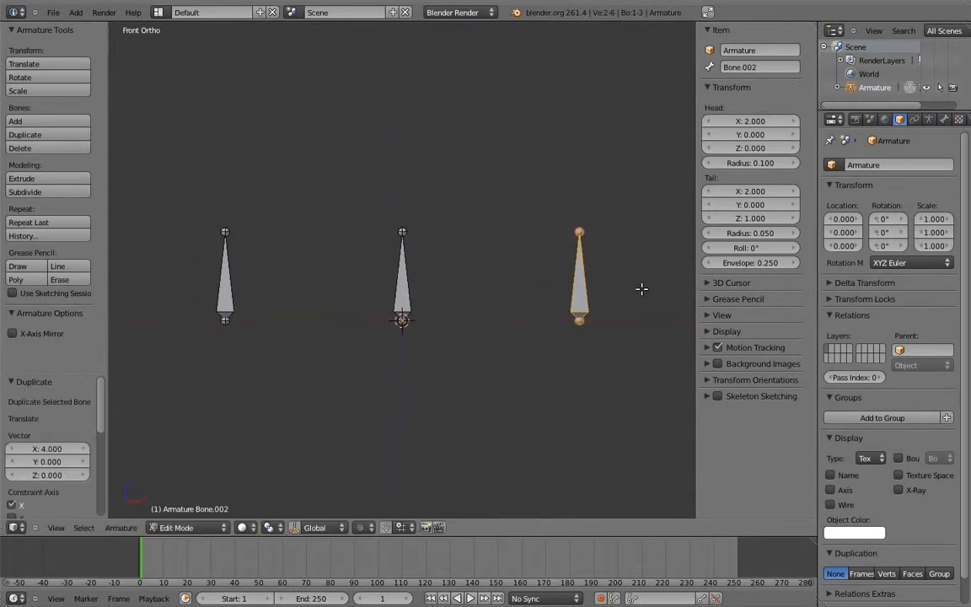
{"action": "key", "text": "Tab"}
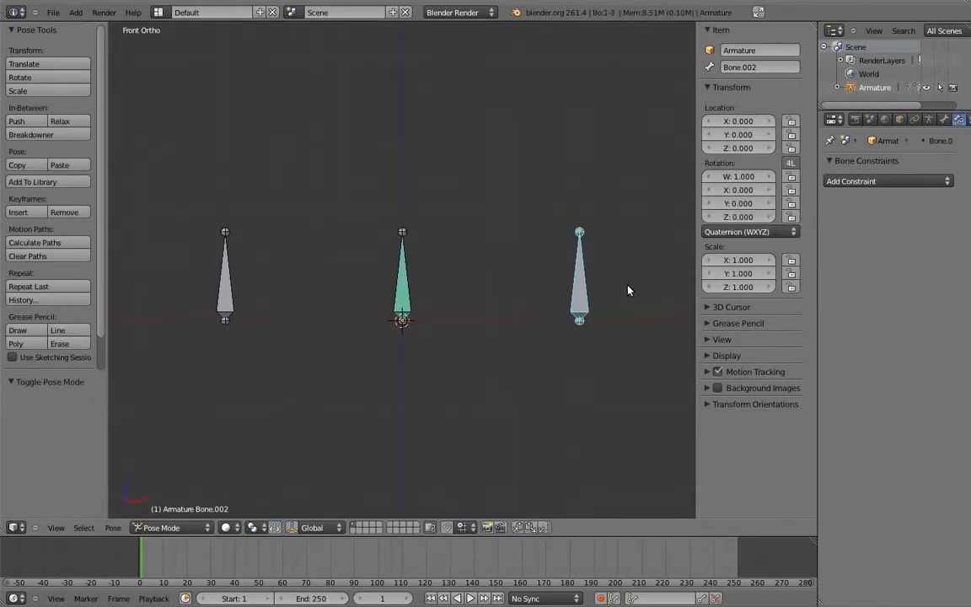
- Add a second Copy Rotation constraint to the middle bone, targeting the duplicated bone on its right
{"action": "right_click", "coordinate": [406, 277], "text": "shift"}
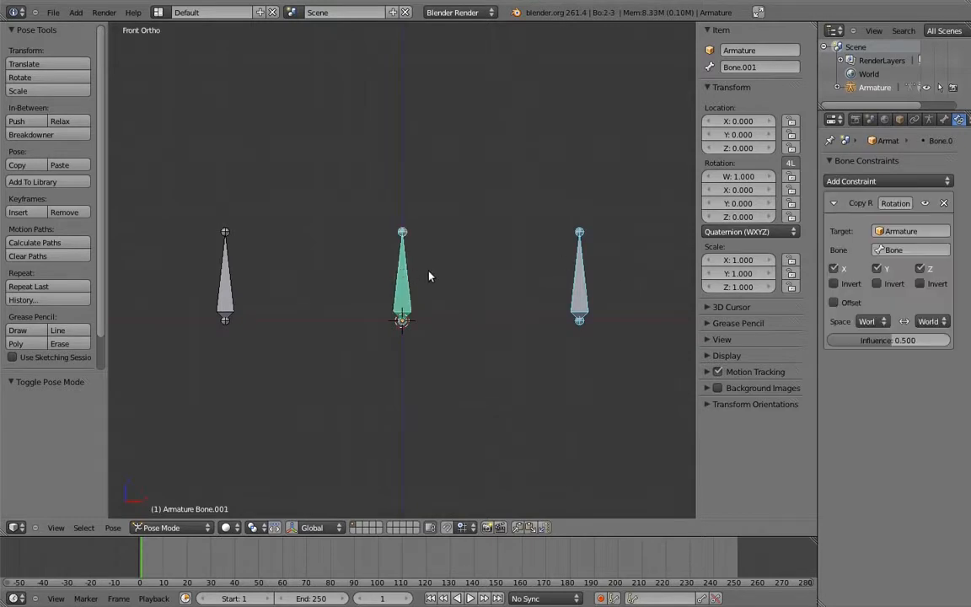
{"action": "key", "text": "ctrl+shift+c"}
{"action": "left_click", "coordinate": [413, 274]}
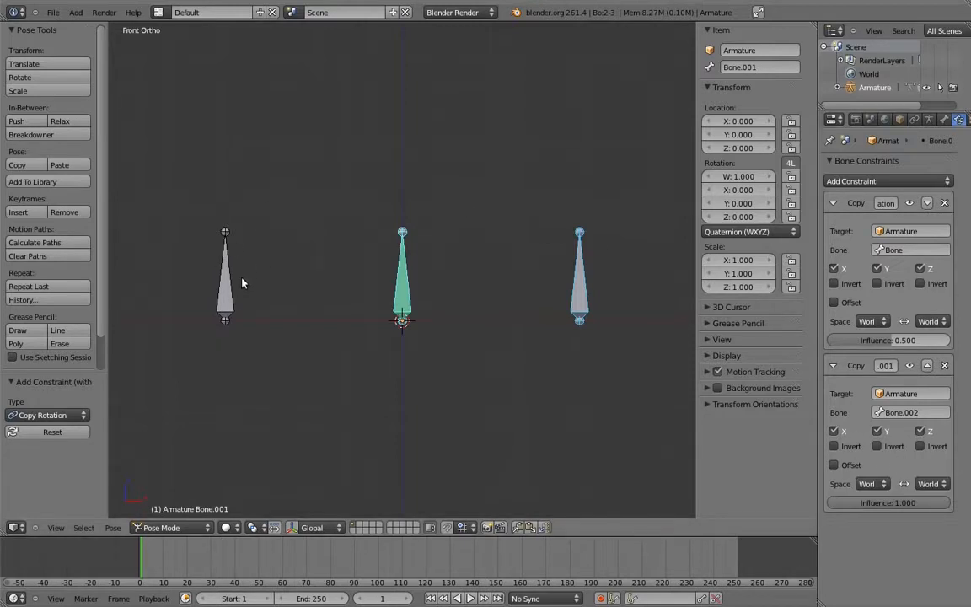
- Test-rotate the right and left bones to compare their effect on the middle bone, cancelling each rotation
{"action": "right_click", "coordinate": [581, 255]}
{"action": "key", "text": "r"}
{"action": "right_click", "coordinate": [496, 226]}
{"action": "right_click", "coordinate": [229, 216]}
{"action": "key", "text": "r"}
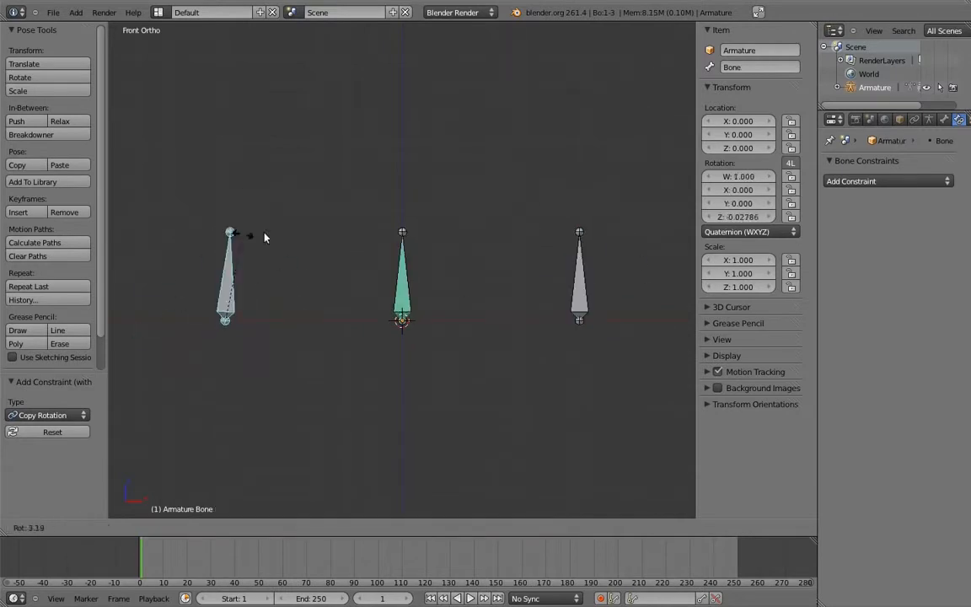
{"action": "right_click", "coordinate": [214, 225]}
- Set the middle bone's Copy Rotation influences to 1 for the first constraint and 0.5 for the second
{"action": "right_click", "coordinate": [404, 273]}
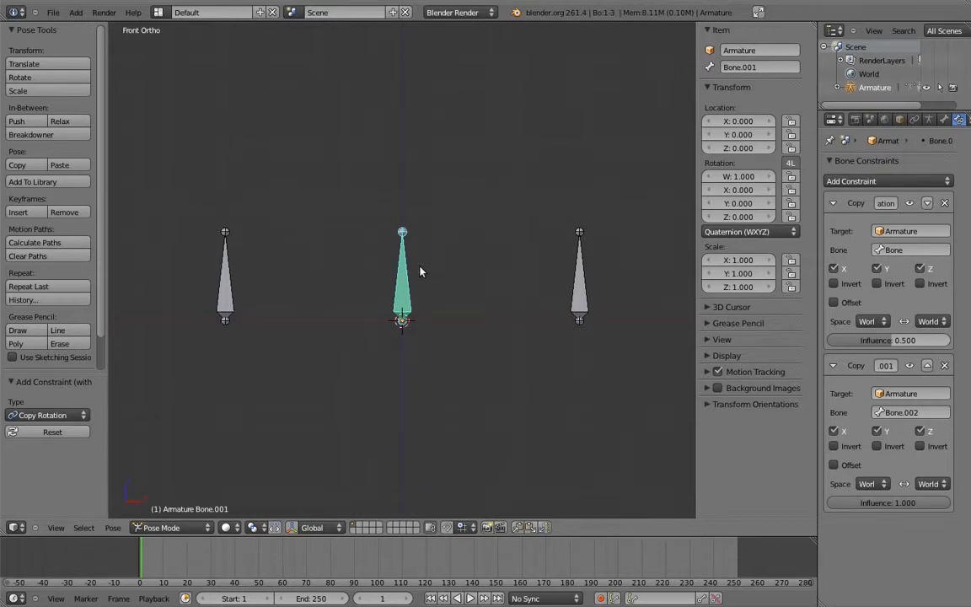
{"action": "left_click", "coordinate": [921, 341]}
{"action": "type", "text": "1"}
{"action": "key", "text": "Return"}
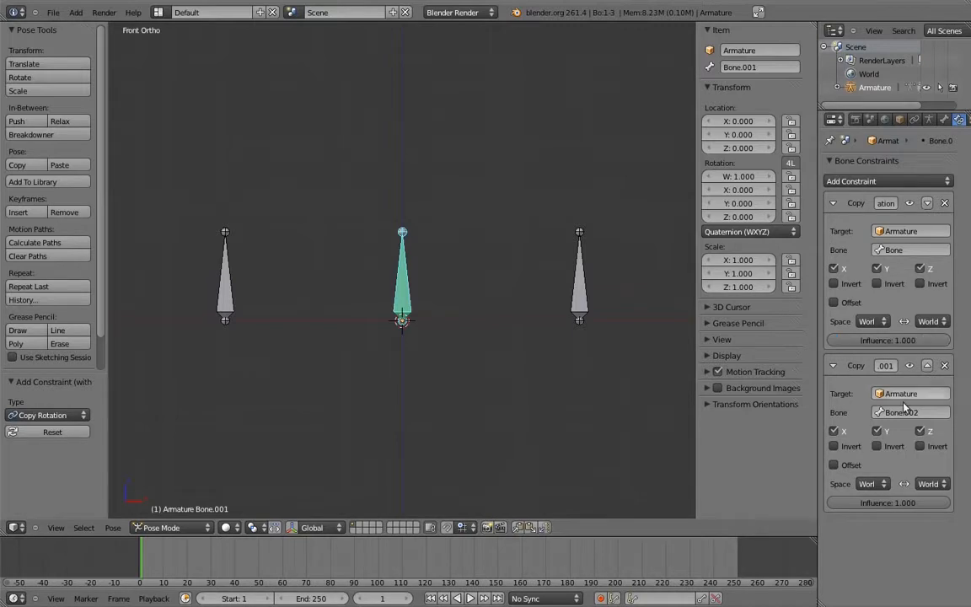
{"action": "left_click", "coordinate": [907, 502]}
{"action": "type", "text": ".5"}
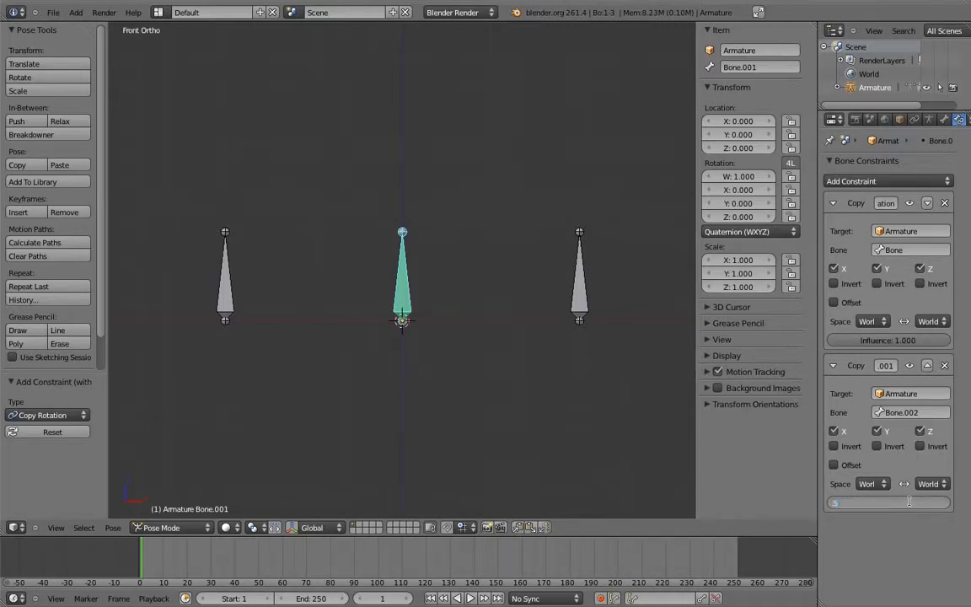
{"action": "key", "text": "Return"}
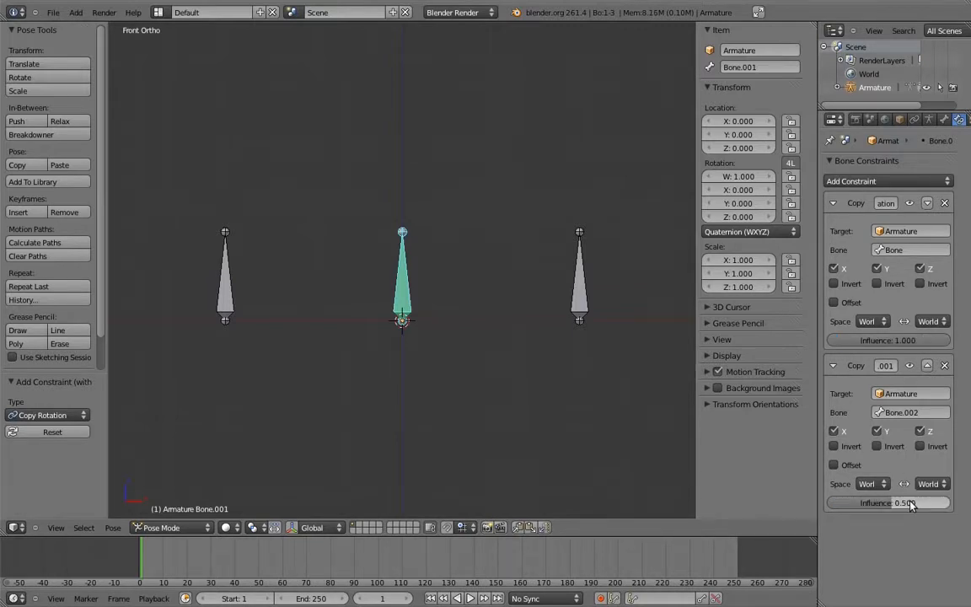
- Rotate the left bone by about -55° and slightly rotate the right bone to see both influence the middle bone
{"action": "right_click", "coordinate": [246, 241]}
{"action": "key", "text": "r"}
{"action": "left_click", "coordinate": [221, 257]}
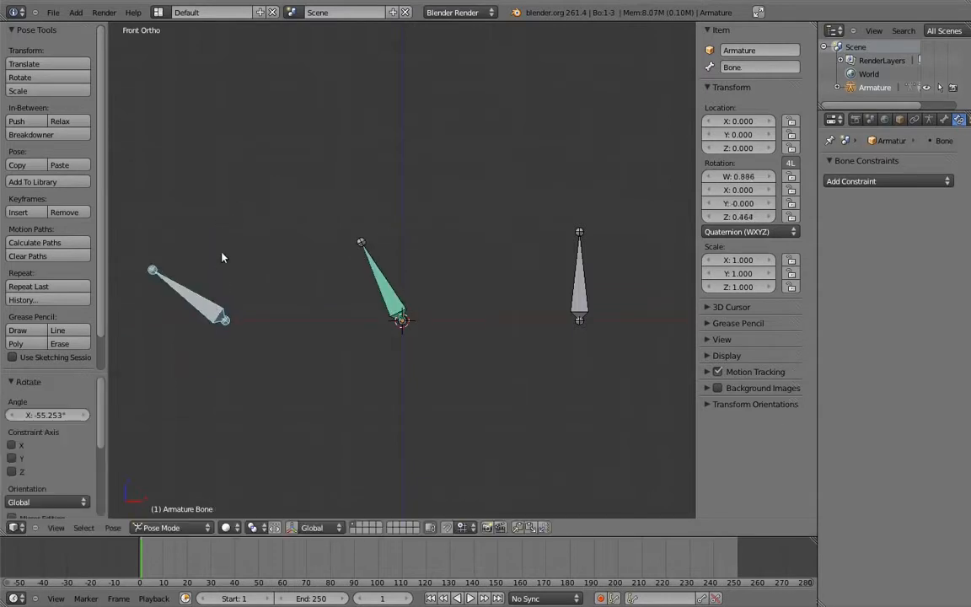
{"action": "right_click", "coordinate": [577, 239]}
{"action": "key", "text": "r"}
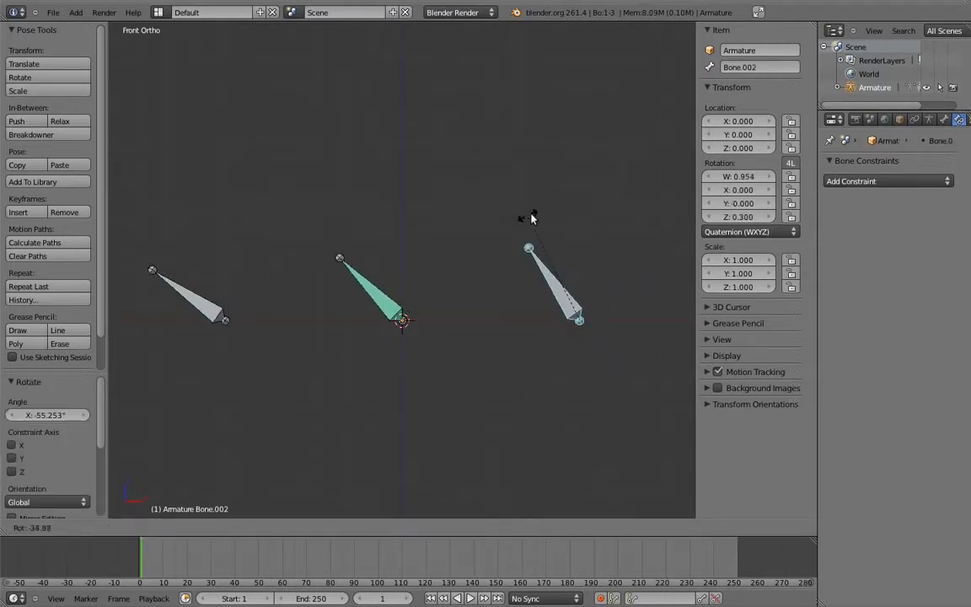
{"action": "left_click", "coordinate": [581, 211]}
- Rotate the left bone outward by about -34° more and the right bone outward by about 78°
{"action": "right_click", "coordinate": [190, 295]}
{"action": "key", "text": "r"}
{"action": "left_click", "coordinate": [139, 331]}
{"action": "right_click", "coordinate": [580, 278]}
{"action": "key", "text": "r"}
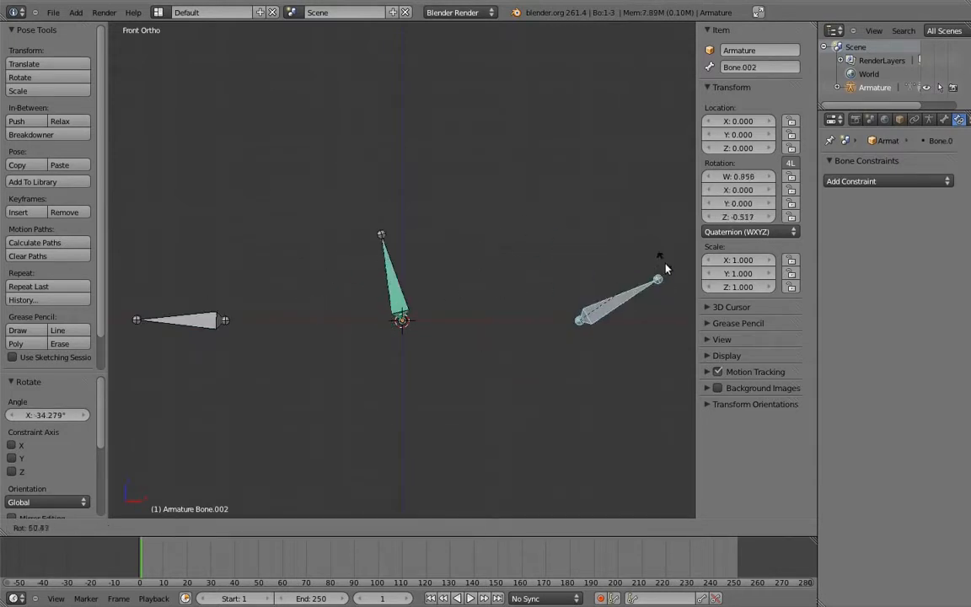
{"action": "left_click", "coordinate": [674, 295]}
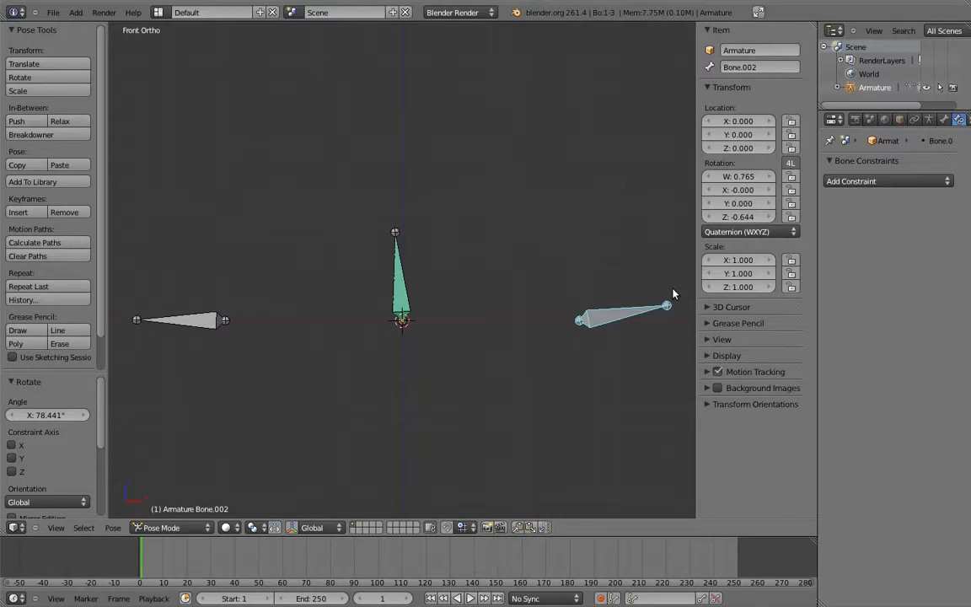
- Set the middle bone's second Copy Rotation influence to 0 and test-rotate the left bone, cancelling the rotation
{"action": "right_click", "coordinate": [396, 253]}
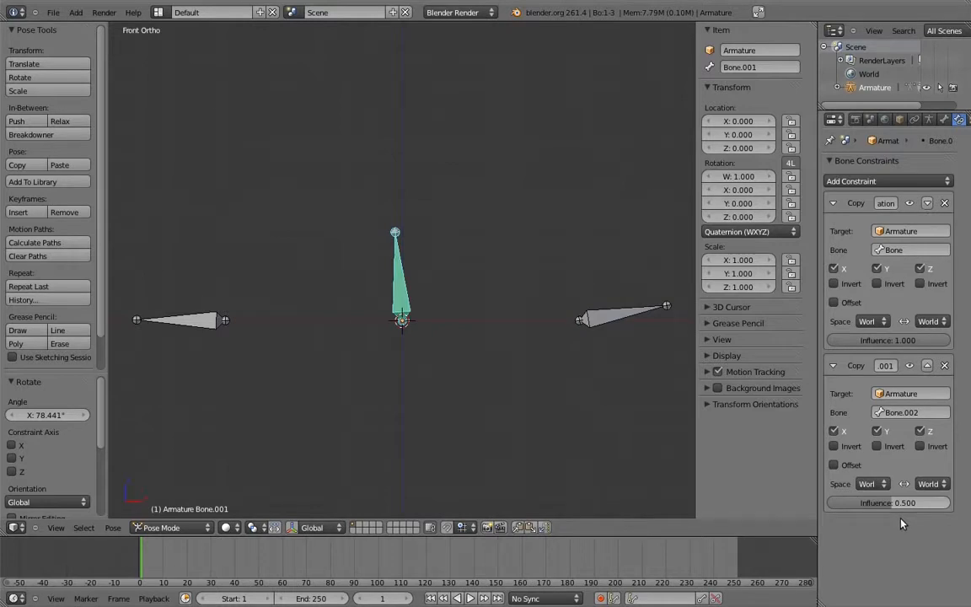
{"action": "left_click_drag", "start_coordinate": [895, 502], "coordinate": [843, 502]}
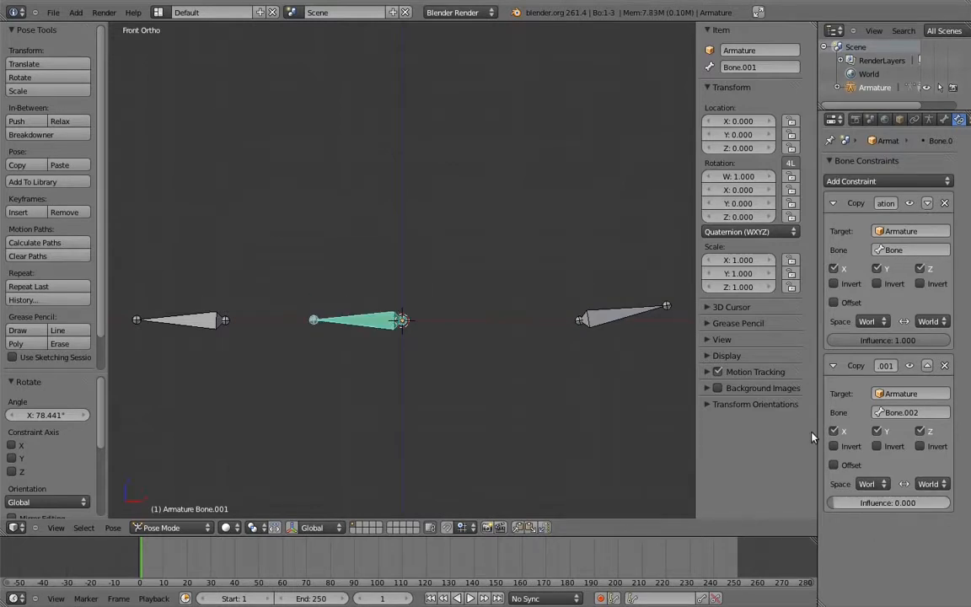
{"action": "right_click", "coordinate": [183, 321]}
{"action": "key", "text": "r"}
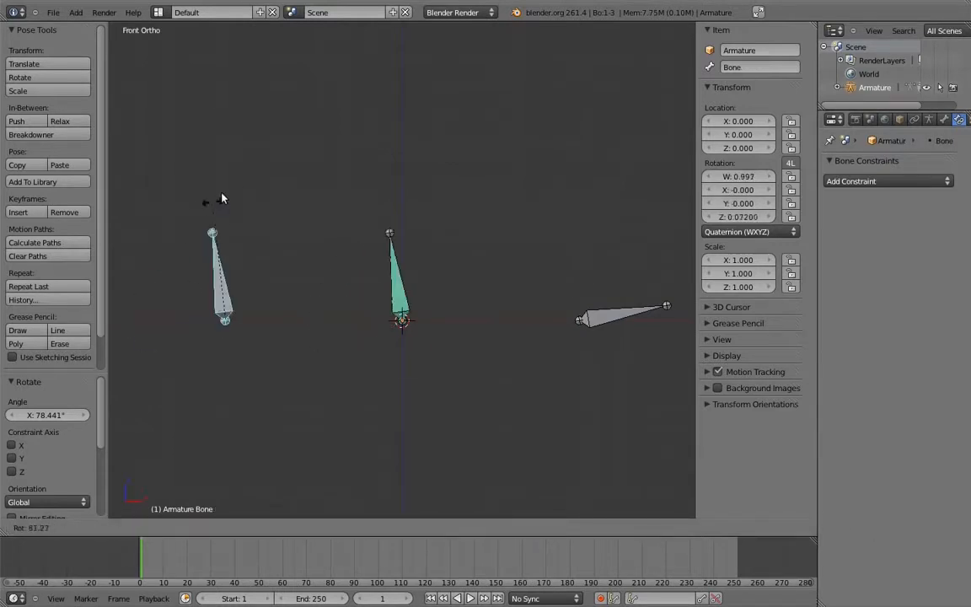
{"action": "key", "text": "Escape"}
- Set the middle bone's second Copy Rotation influence to 1 and test-rotate the right bone, cancelling the rotation
{"action": "right_click", "coordinate": [403, 314]}
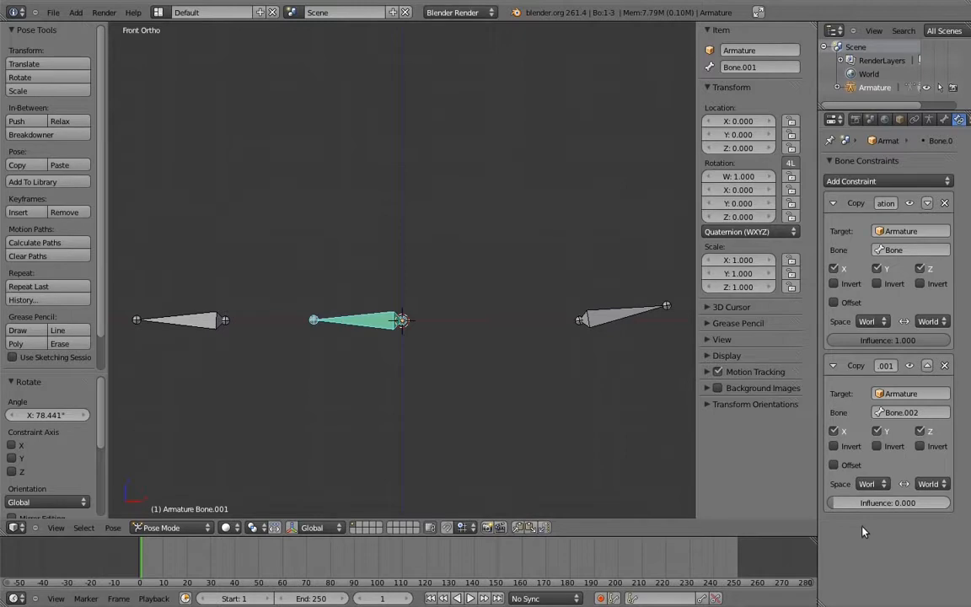
{"action": "left_click_drag", "start_coordinate": [839, 504], "coordinate": [961, 505]}
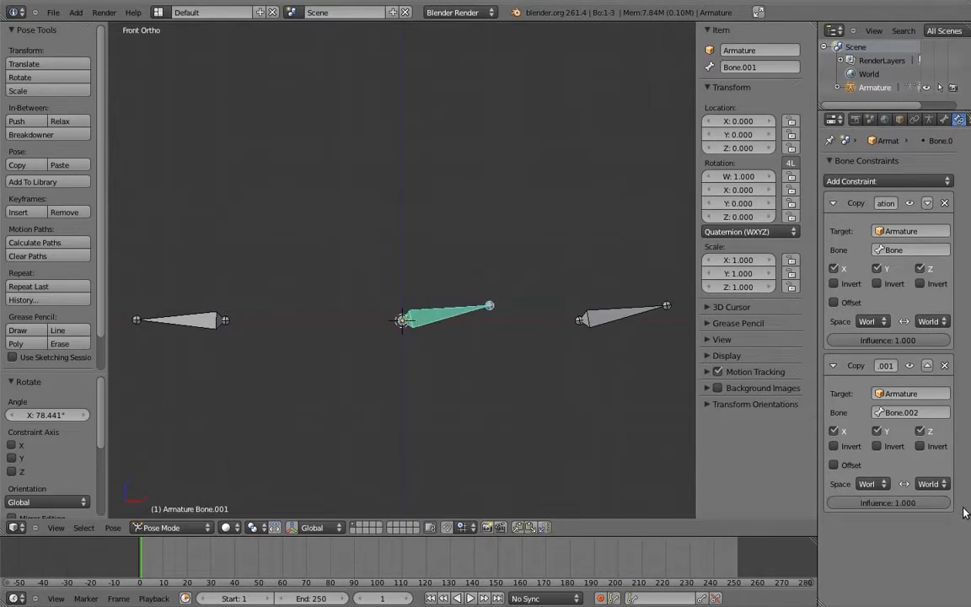
{"action": "right_click", "coordinate": [662, 308]}
{"action": "key", "text": "r"}
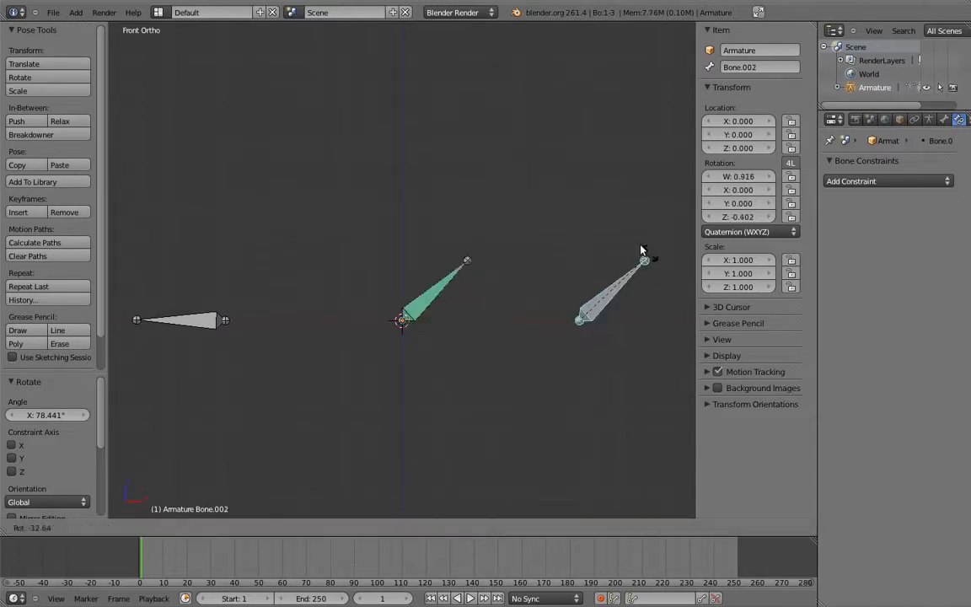
{"action": "key", "text": "Escape"}
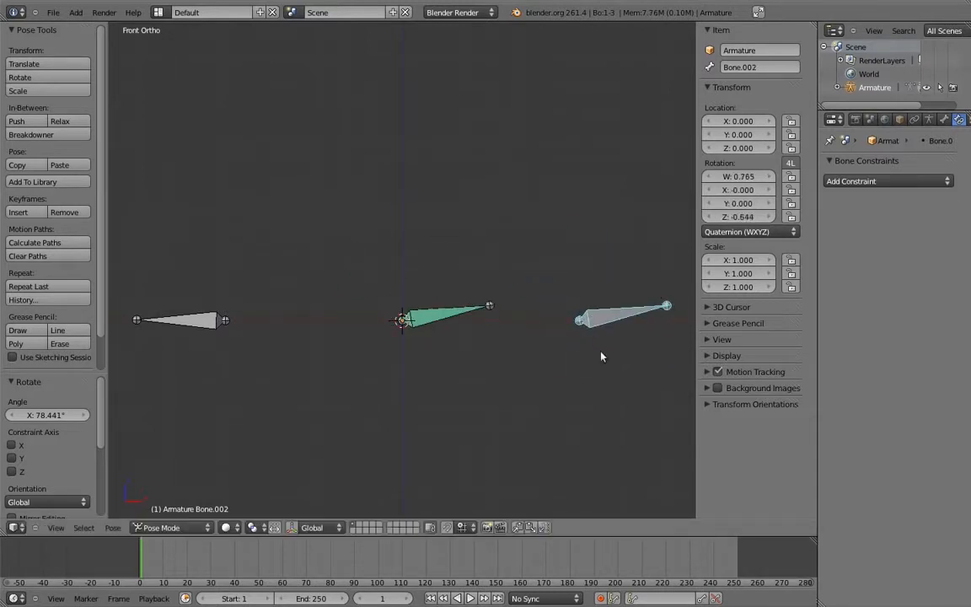
- Set the influence of the middle bone's second Copy Rotation constraint to 0.5
{"action": "right_click", "coordinate": [455, 309]}
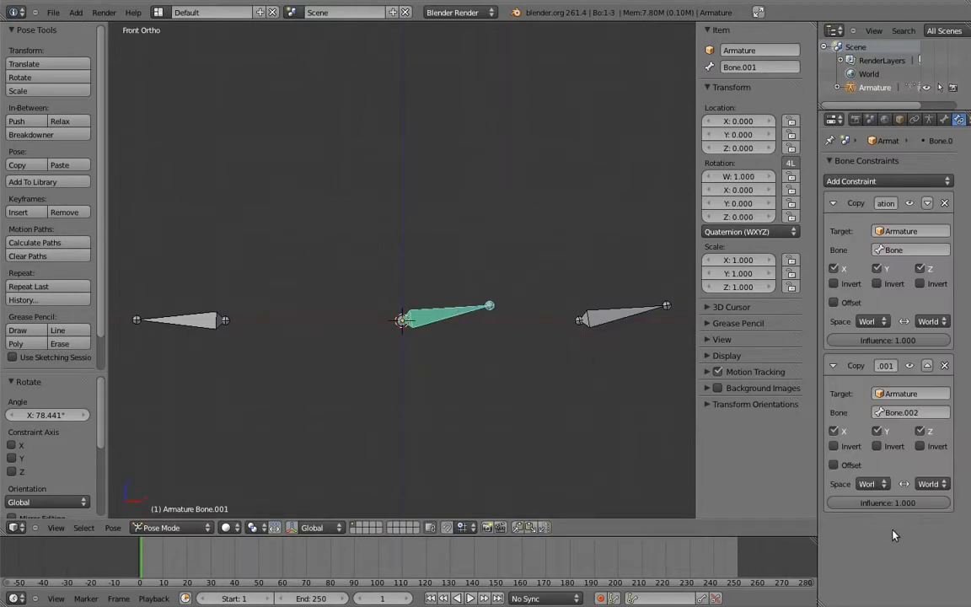
{"action": "left_click", "coordinate": [910, 503]}
{"action": "type", "text": "0.5"}
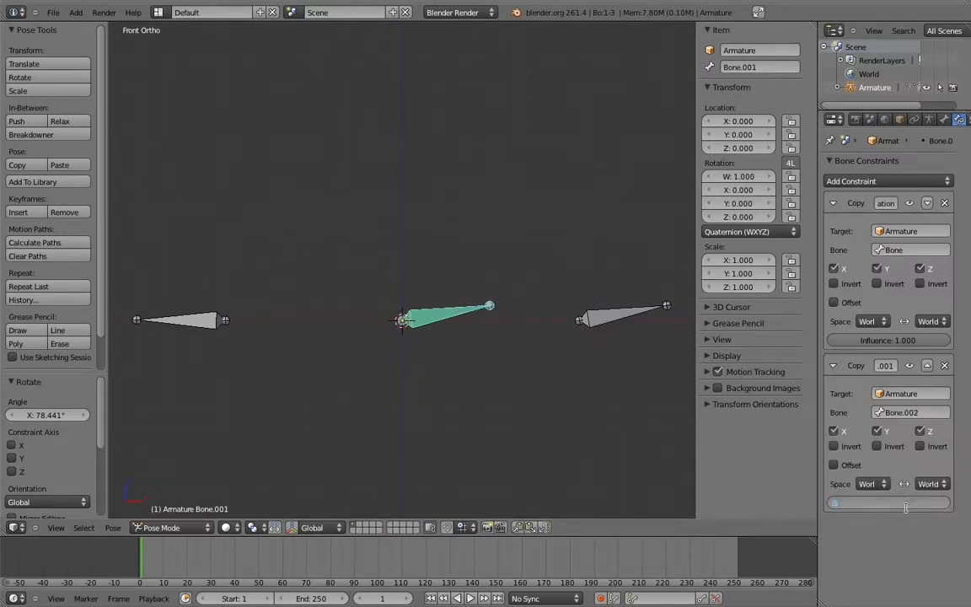
{"action": "key", "text": "Return"}
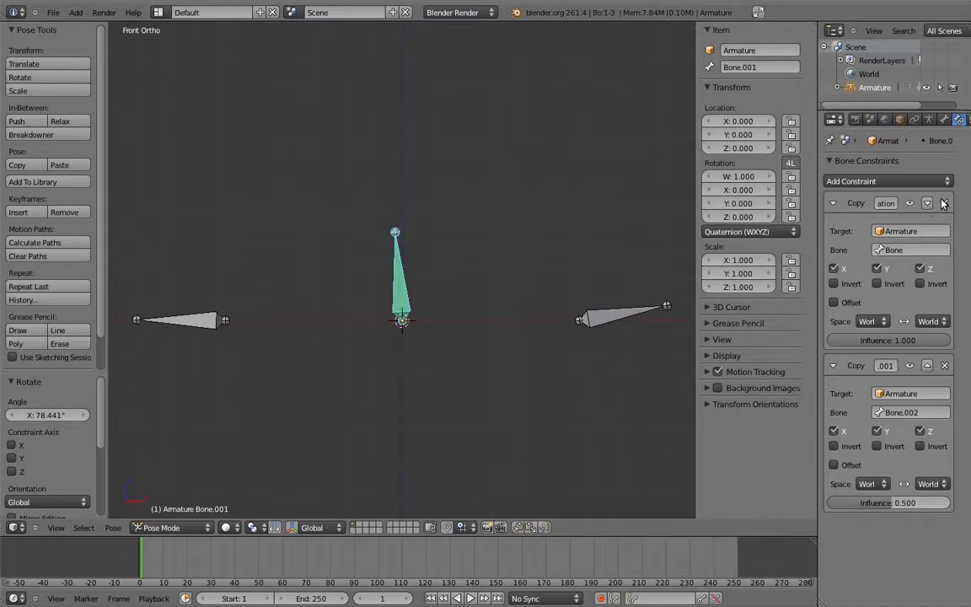
- Swap the order of the middle bone's two Copy Rotation constraints and restore it, twice, to compare the results
{"action": "left_click", "coordinate": [927, 203]}
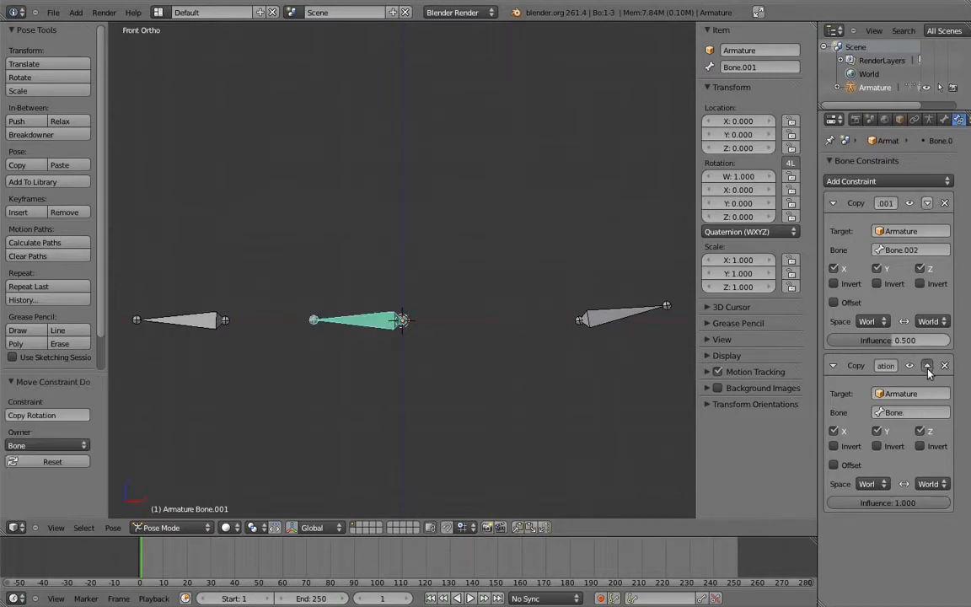
{"action": "left_click", "coordinate": [927, 365]}
{"action": "left_click", "coordinate": [926, 204]}
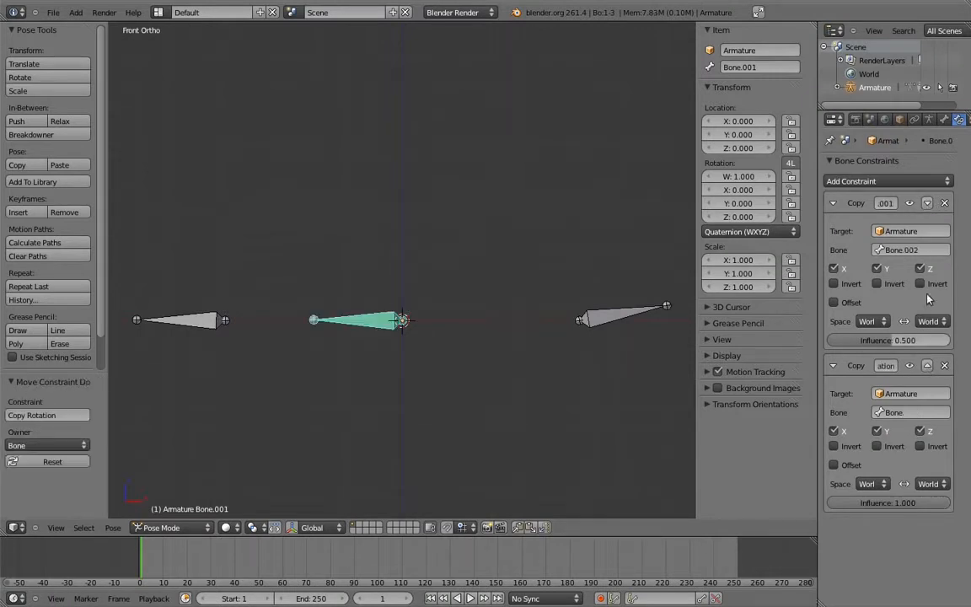
{"action": "left_click", "coordinate": [926, 364]}
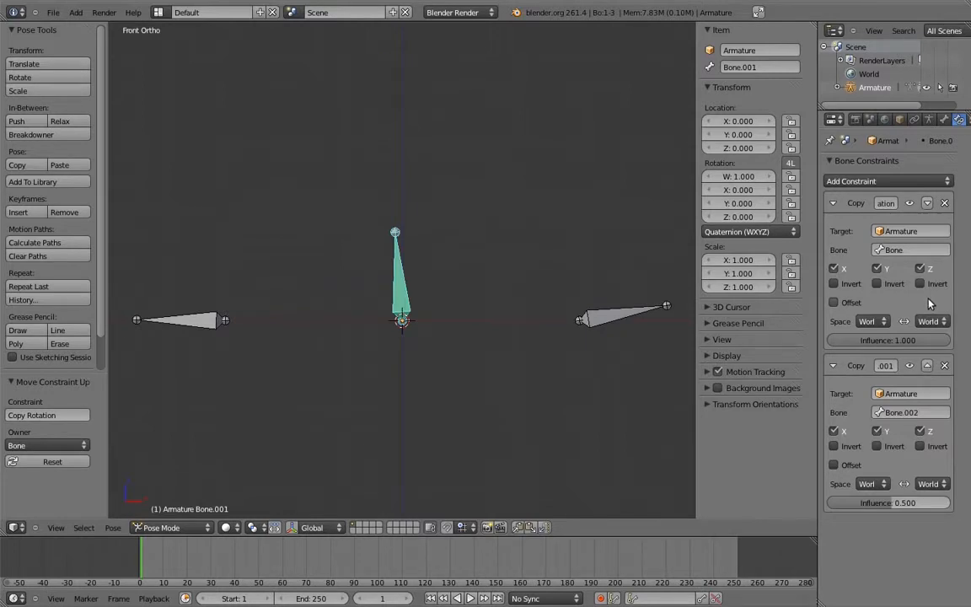
- Add a Copy Location constraint to the middle bone with the right bone as its target
{"action": "right_click", "coordinate": [626, 319]}
{"action": "right_click", "coordinate": [403, 313], "text": "shift"}
{"action": "key", "text": "shift+ctrl+c"}
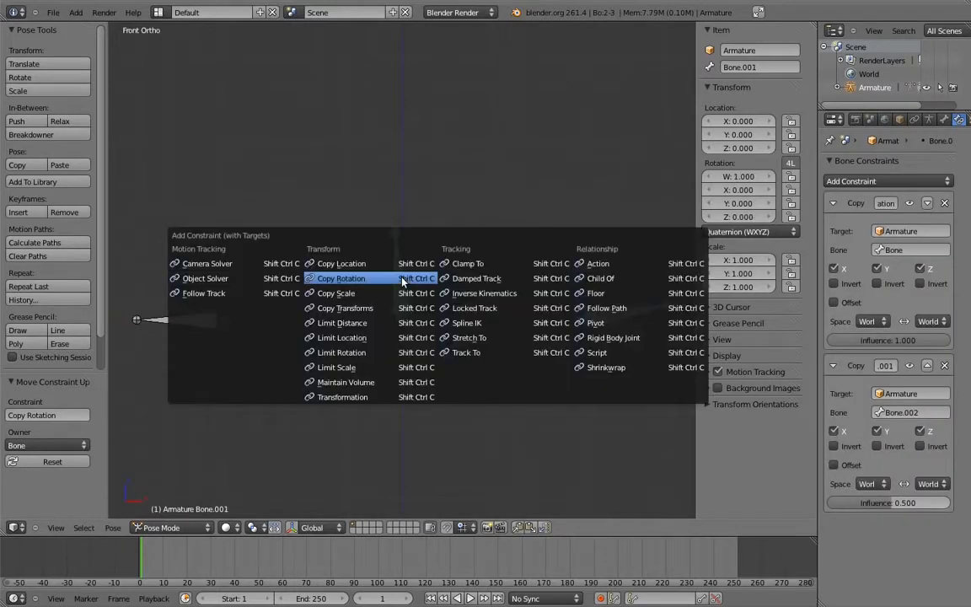
{"action": "left_click", "coordinate": [357, 265]}
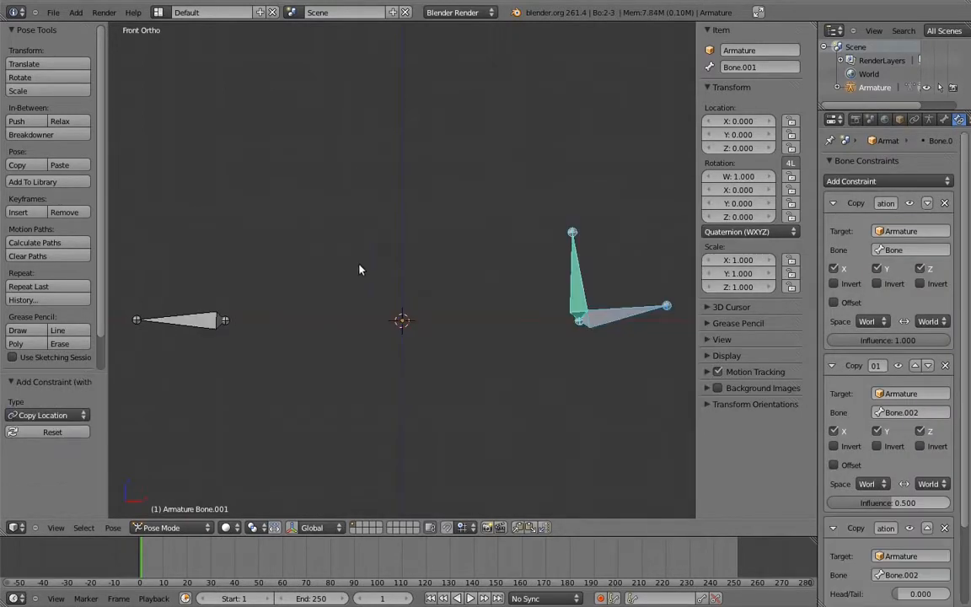
- Test-rotate the right bone and the left bone, cancelling each rotation
{"action": "right_click", "coordinate": [653, 310]}
{"action": "key", "text": "r"}
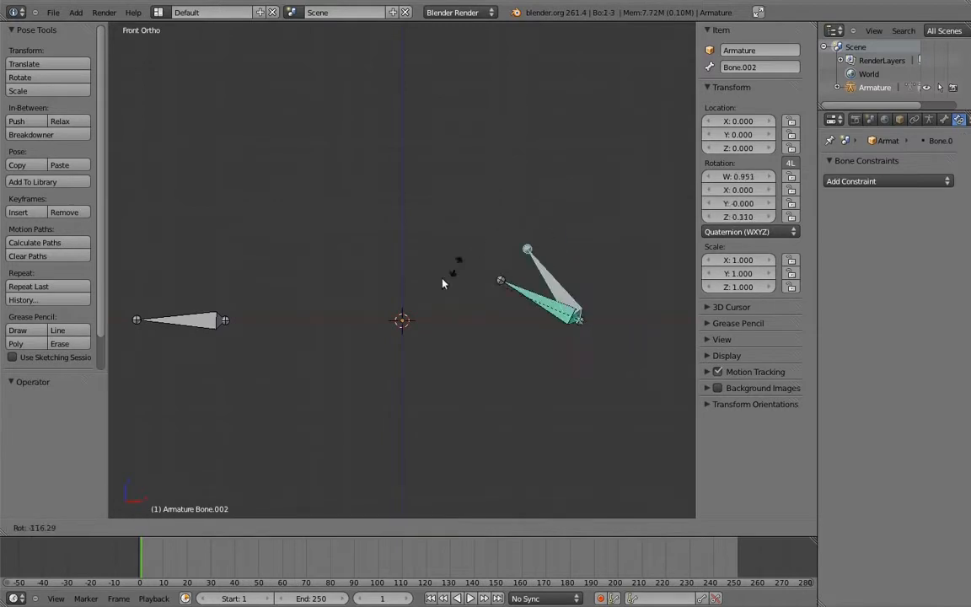
{"action": "right_click", "coordinate": [491, 245]}
{"action": "right_click", "coordinate": [185, 321]}
{"action": "key", "text": "r"}
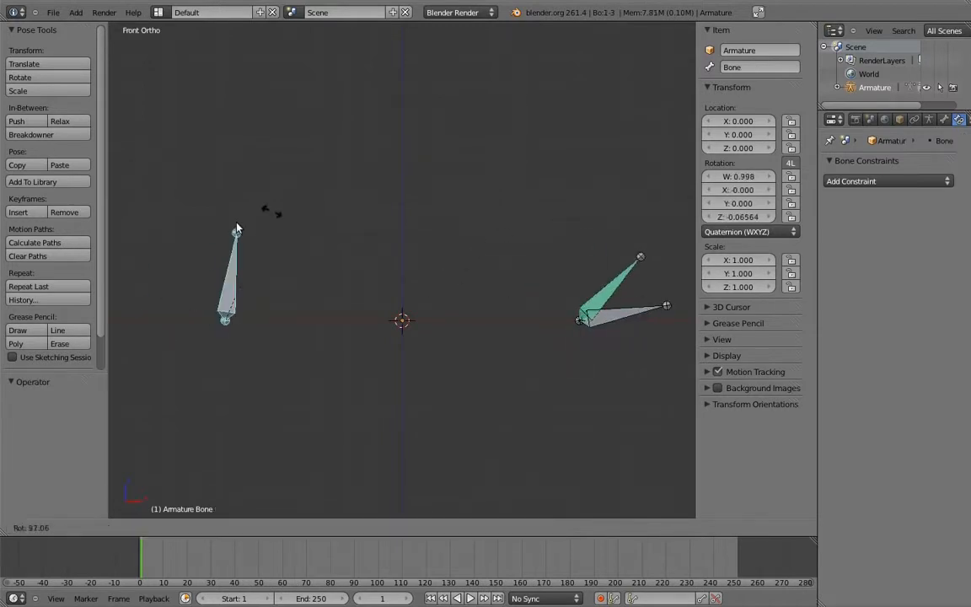
{"action": "right_click", "coordinate": [193, 255]}
- Review the constraint stack of the bone using Copy Location and rotate its right target bone by about -277°
{"action": "right_click", "coordinate": [575, 253]}
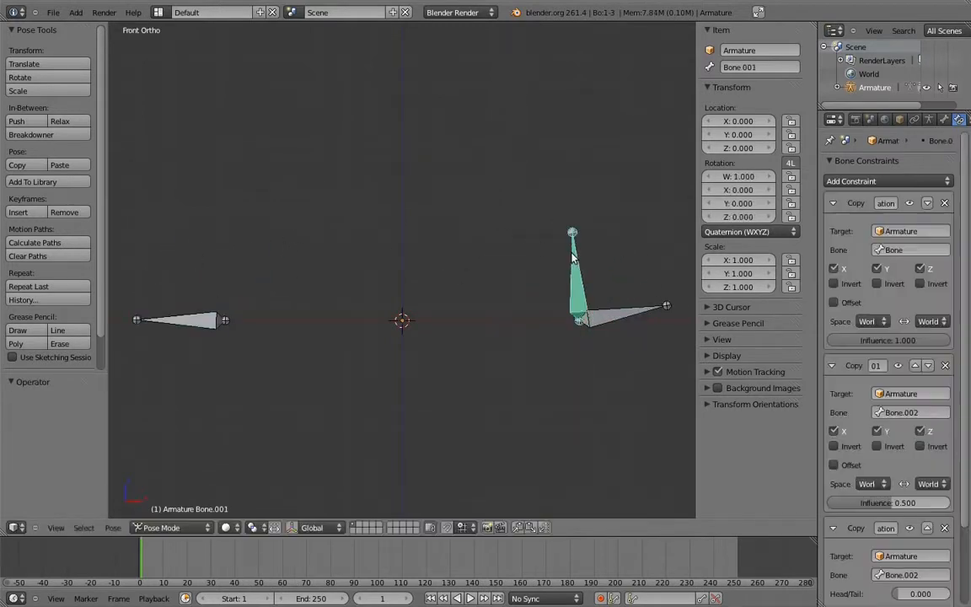
{"action": "middle_click_drag", "start_coordinate": [896, 406], "coordinate": [899, 306]}
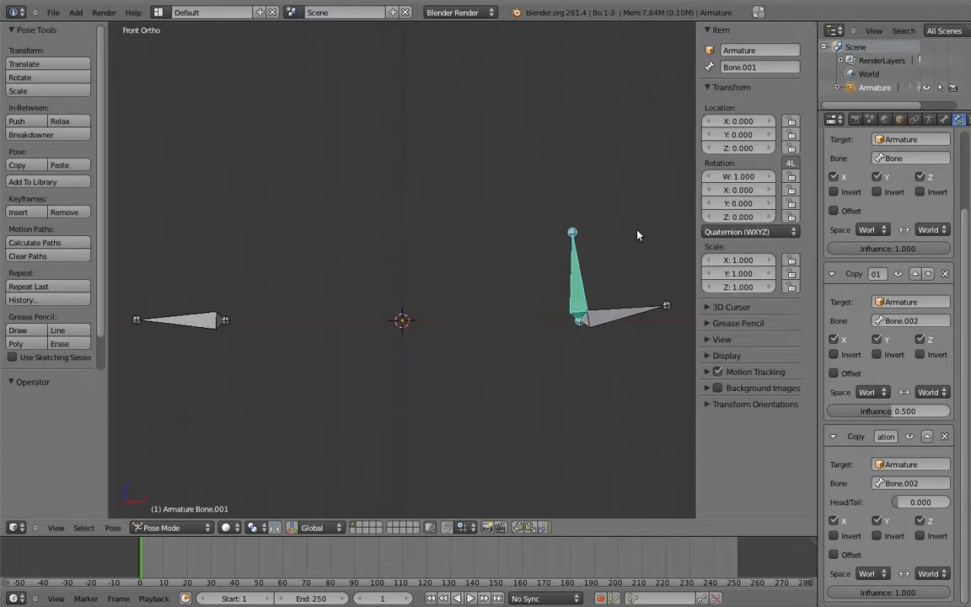
{"action": "right_click", "coordinate": [628, 311]}
{"action": "key", "text": "r"}
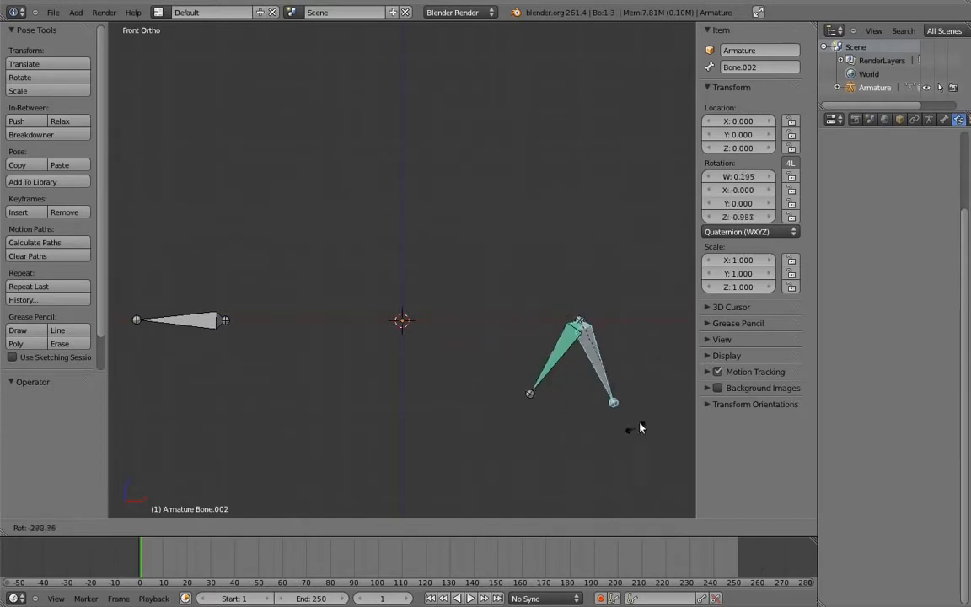
{"action": "left_click", "coordinate": [618, 422]}
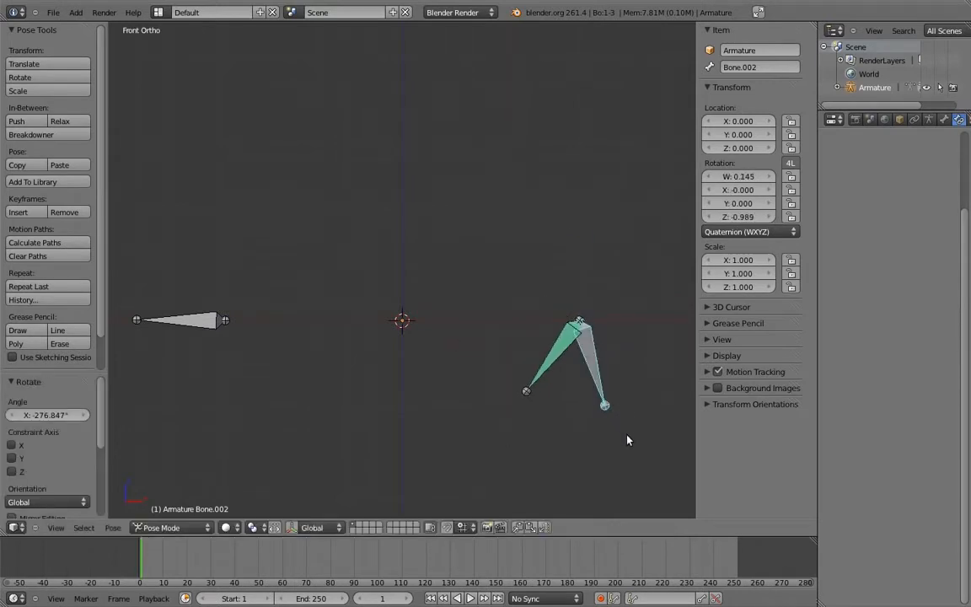
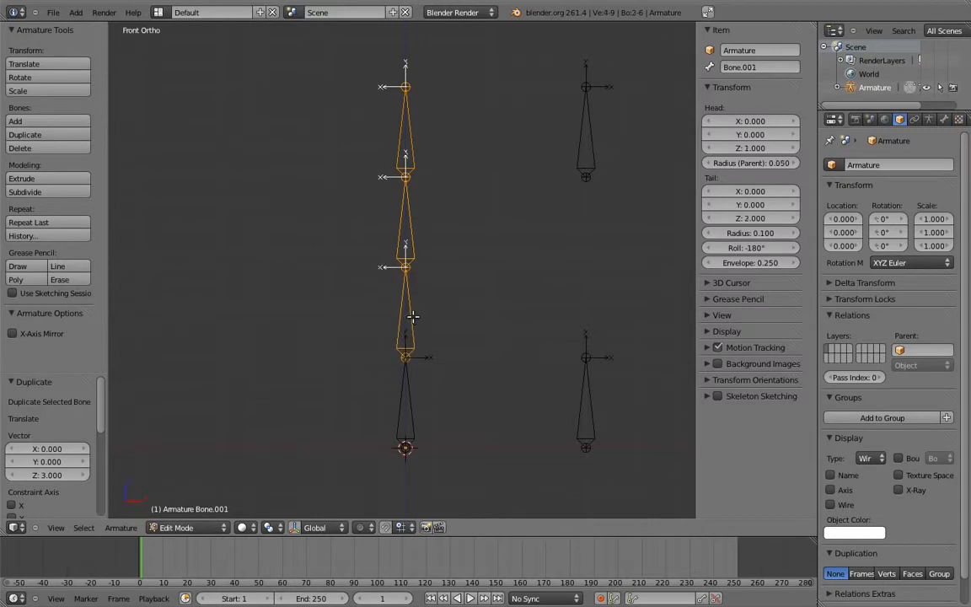
- Roll the three upper chain bones by 180° to align their X axes with the bottom bone's, and switch to Pose Mode
{"action": "key", "text": "ctrl+r"}
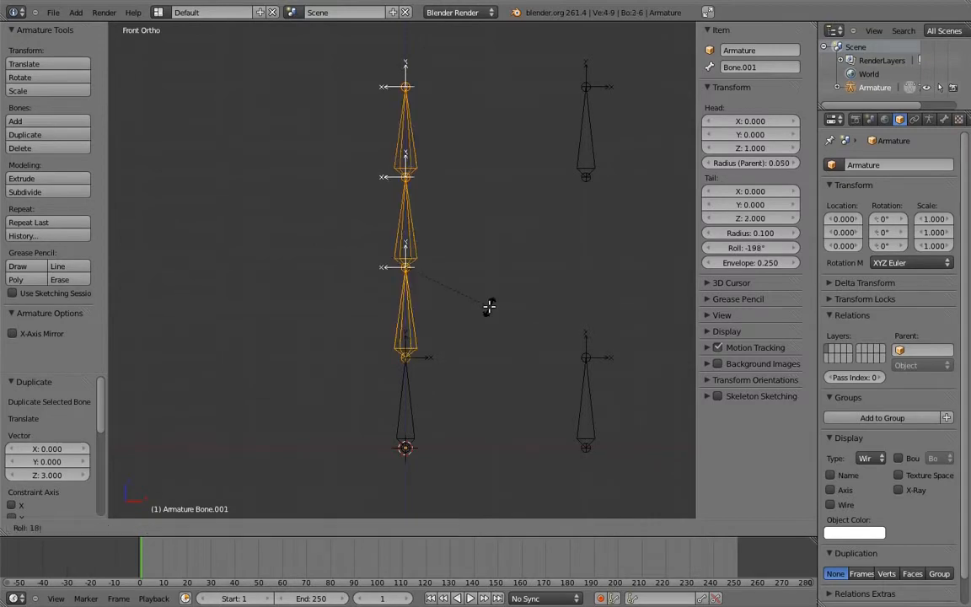
{"action": "left_click", "coordinate": [488, 307]}
{"action": "key", "text": "ctrl+Tab"}
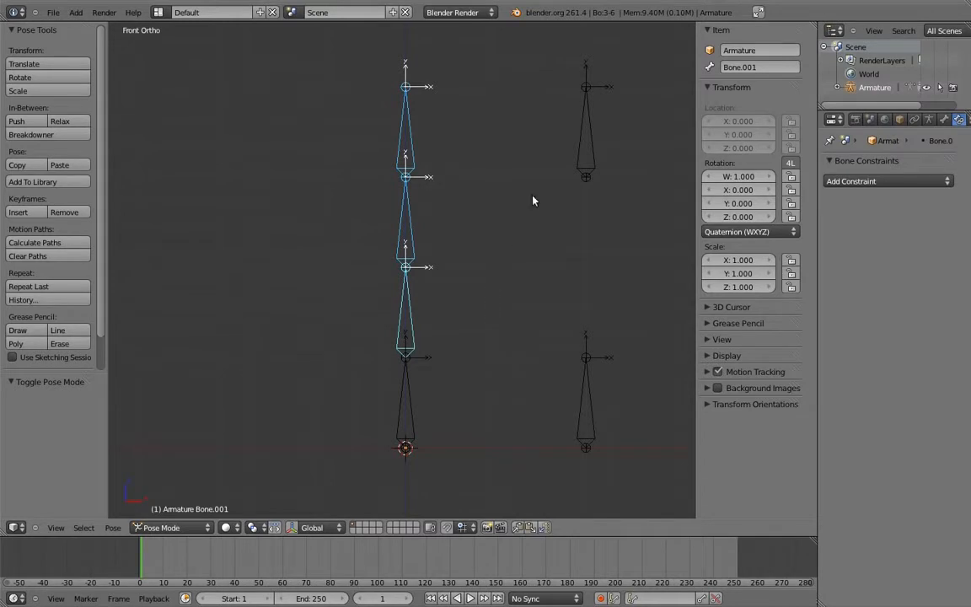
- Add a Copy Rotation constraint to the top chain bone targeting the upper control bone
{"action": "right_click", "coordinate": [589, 135]}
{"action": "right_click", "coordinate": [403, 128], "text": "shift"}
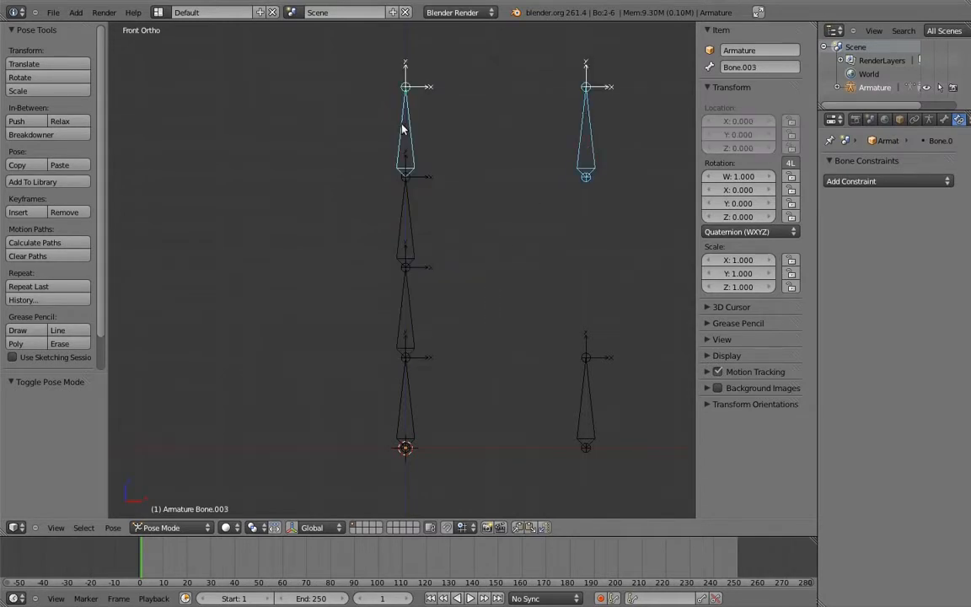
{"action": "key", "text": "ctrl+shift+c"}
{"action": "left_click", "coordinate": [399, 125]}
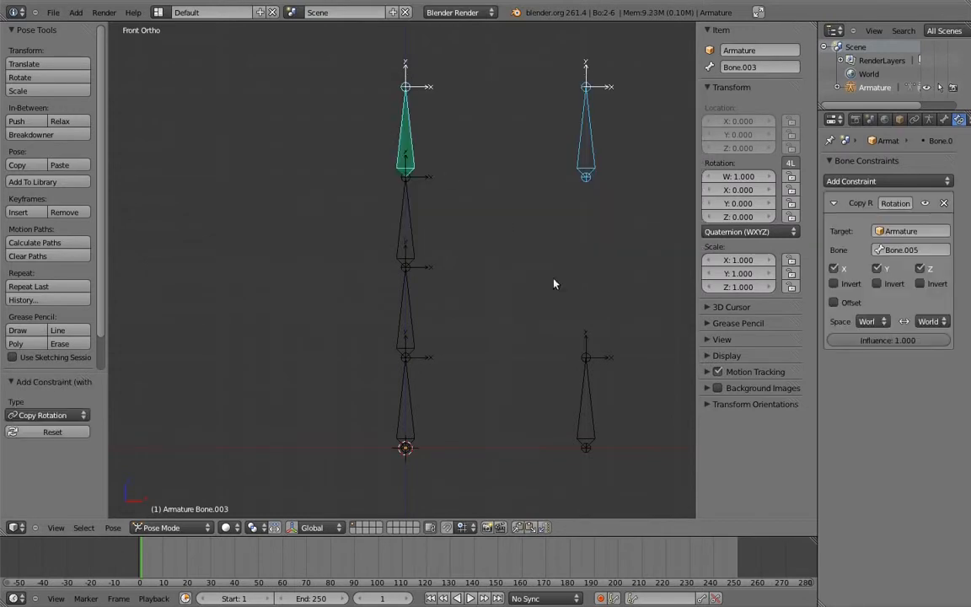
- Add a Copy Rotation constraint to the bottom chain bone targeting the lower control bone
{"action": "right_click", "coordinate": [590, 384]}
{"action": "right_click", "coordinate": [402, 396], "text": "shift"}
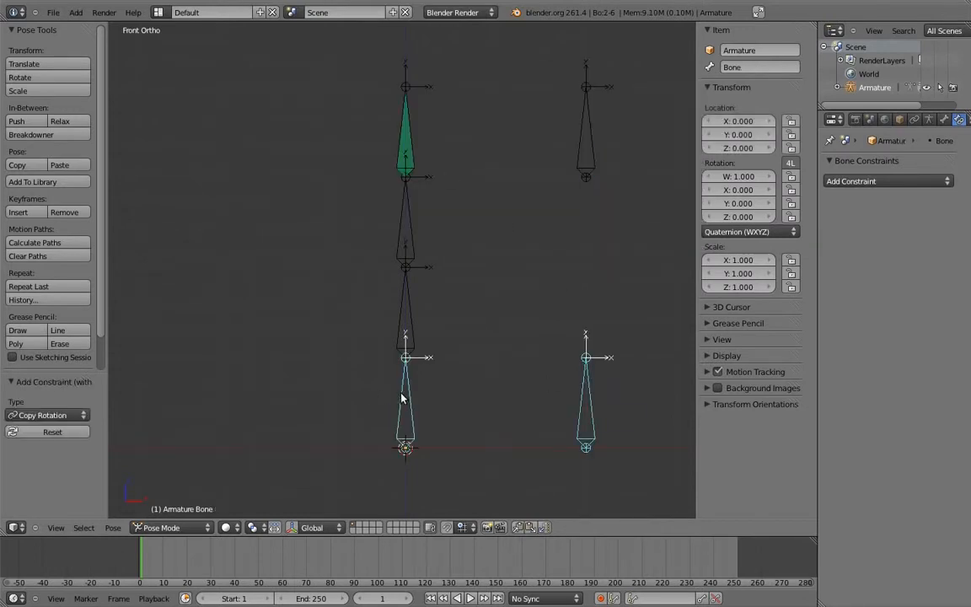
{"action": "key", "text": "ctrl+shift+c"}
{"action": "left_click", "coordinate": [403, 395]}
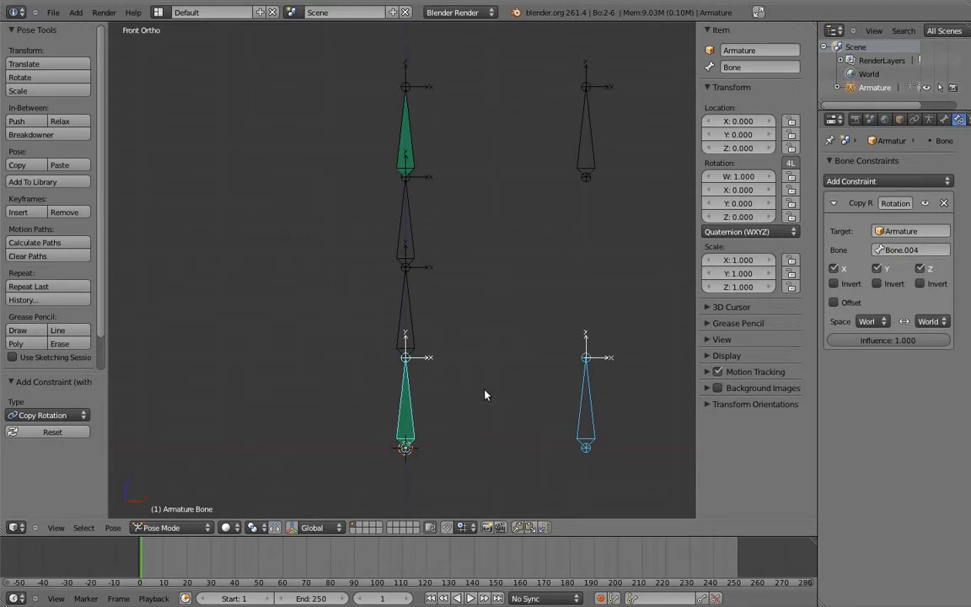
- Rotate the lower control bone by about -63° and rotate the upper control bone to test the chain's end bones
{"action": "right_click", "coordinate": [588, 371]}
{"action": "key", "text": "r"}
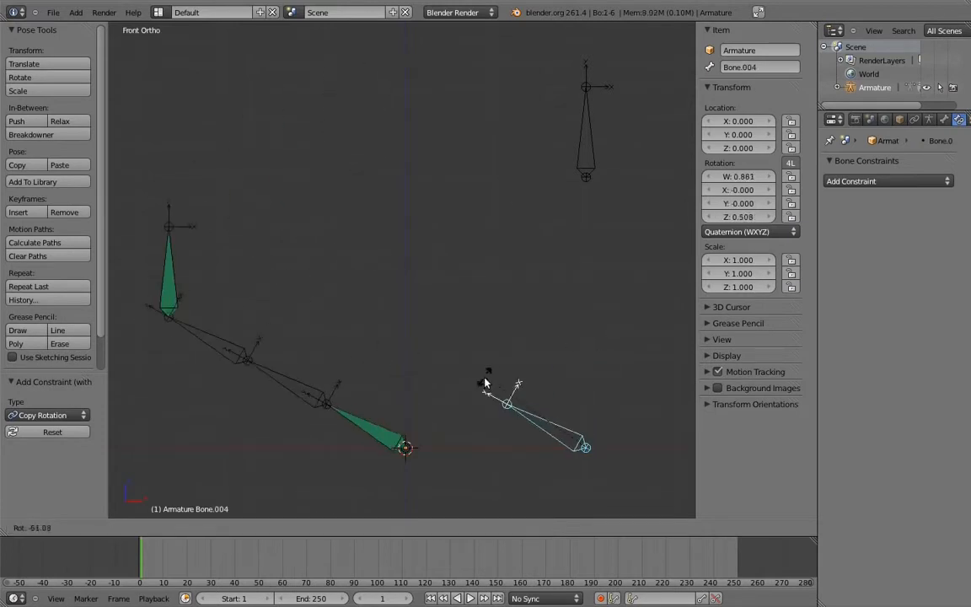
{"action": "left_click", "coordinate": [484, 379]}
{"action": "right_click", "coordinate": [585, 160]}
{"action": "key", "text": "r"}
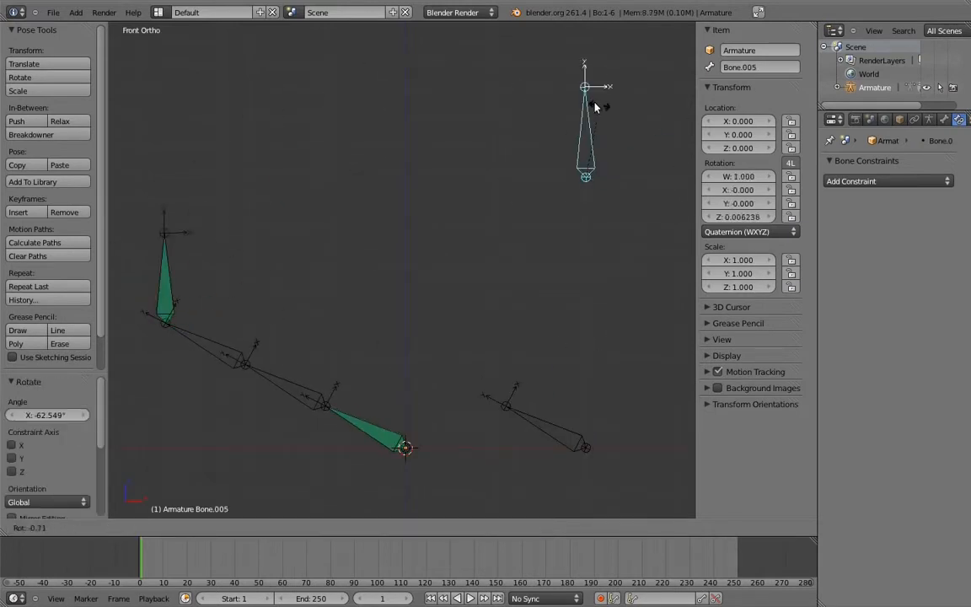
{"action": "left_click", "coordinate": [647, 198]}
- Clear the rotation of all bones and deselect them
{"action": "key", "text": "a"}
{"action": "key", "text": "a"}
{"action": "key", "text": "alt+r"}
{"action": "key", "text": "a"}
- Add a Copy Rotation constraint targeting the lower control bone to each of the two middle chain bones
{"action": "right_click", "coordinate": [590, 396]}
{"action": "right_click", "coordinate": [412, 313], "text": "shift"}
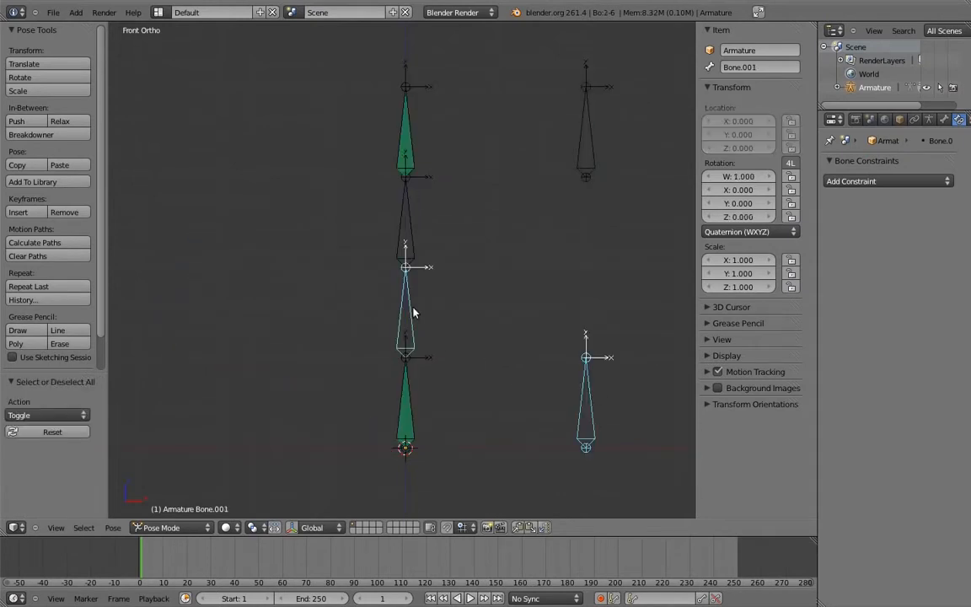
{"action": "key", "text": "ctrl+shift+c"}
{"action": "left_click", "coordinate": [418, 311]}
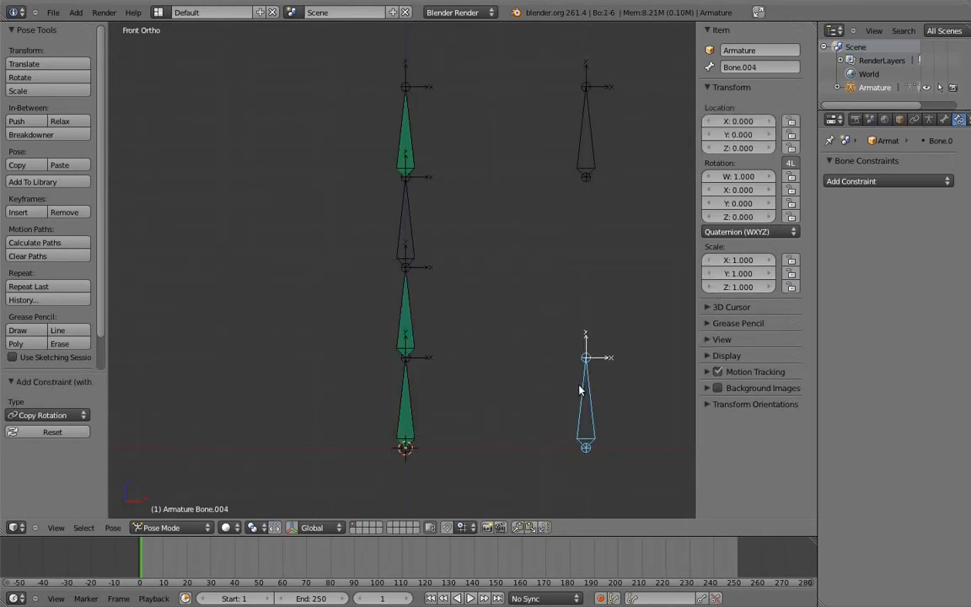
{"action": "right_click", "coordinate": [410, 230], "text": "shift"}
{"action": "key", "text": "ctrl+shift+c"}
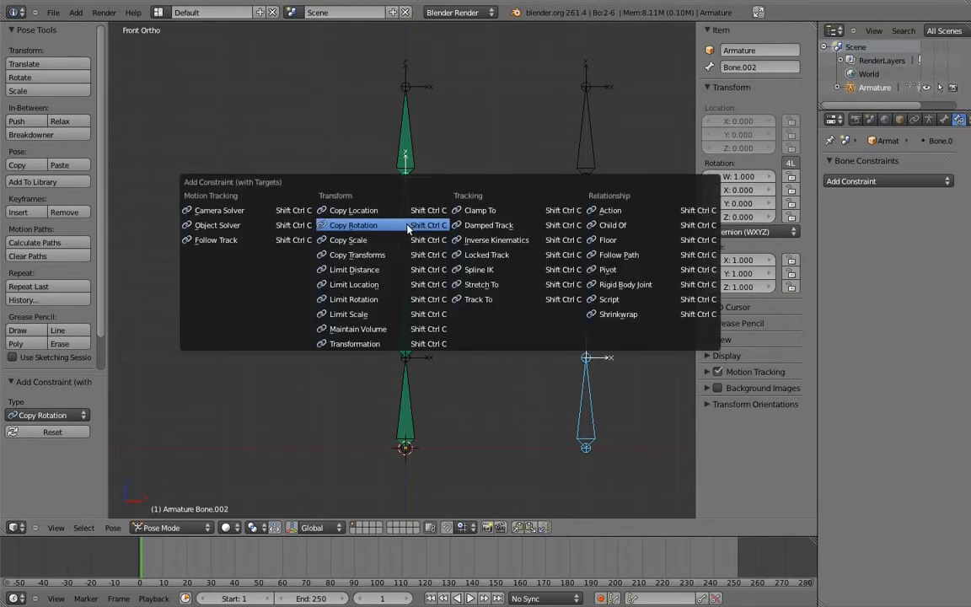
{"action": "left_click", "coordinate": [408, 225]}
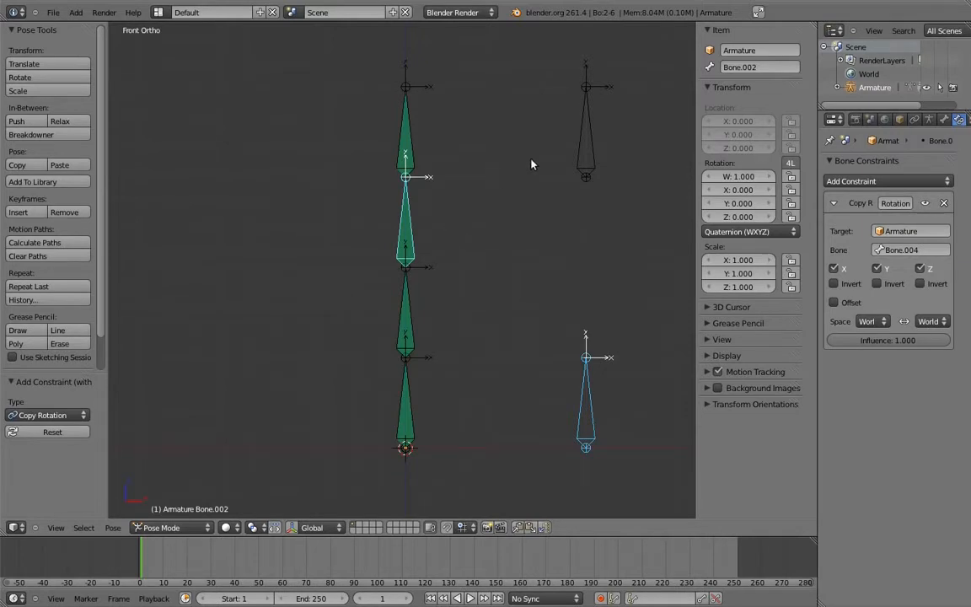
- Add a second Copy Rotation constraint, targeting the upper control bone, to each of the two middle chain bones
{"action": "right_click", "coordinate": [595, 133]}
{"action": "right_click", "coordinate": [413, 322], "text": "shift"}
{"action": "key", "text": "ctrl+shift+c"}
{"action": "left_click", "coordinate": [412, 322]}
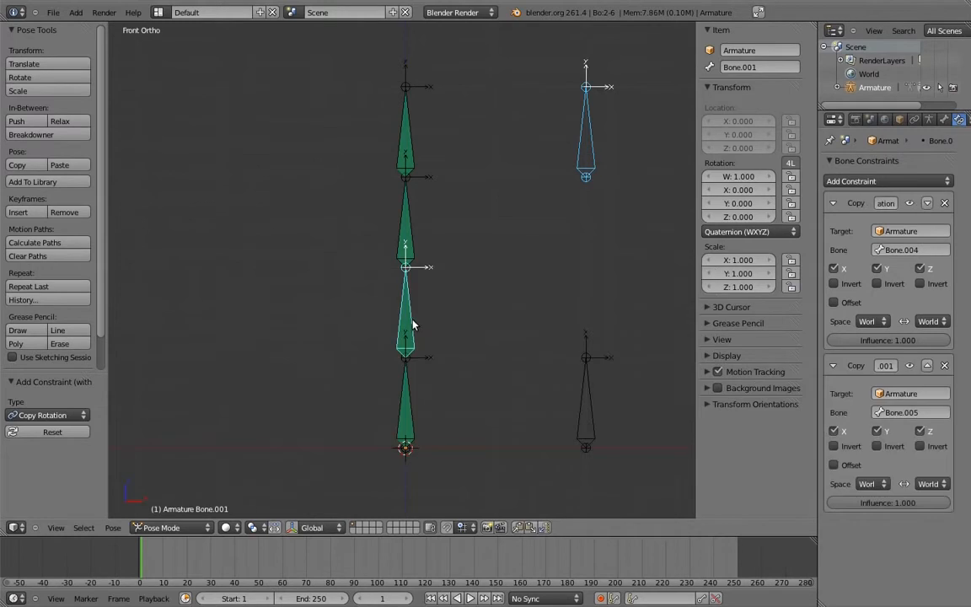
{"action": "right_click", "coordinate": [589, 128]}
{"action": "right_click", "coordinate": [405, 220], "text": "shift"}
{"action": "key", "text": "ctrl+shift+c"}
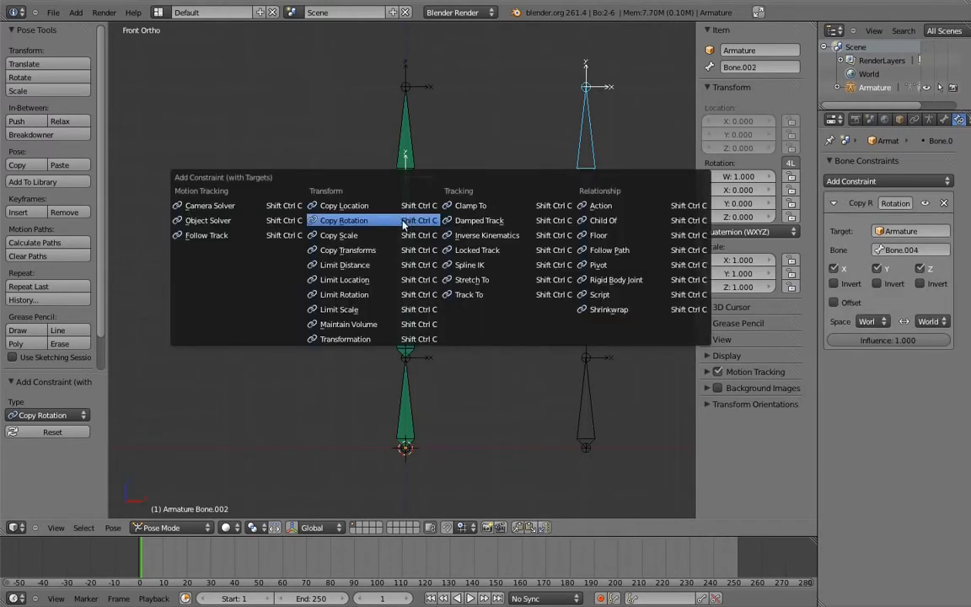
{"action": "left_click", "coordinate": [404, 221]}
- Test-rotate the lower control bone alone and cancel the rotation
{"action": "key", "text": "a"}
{"action": "right_click", "coordinate": [589, 365]}
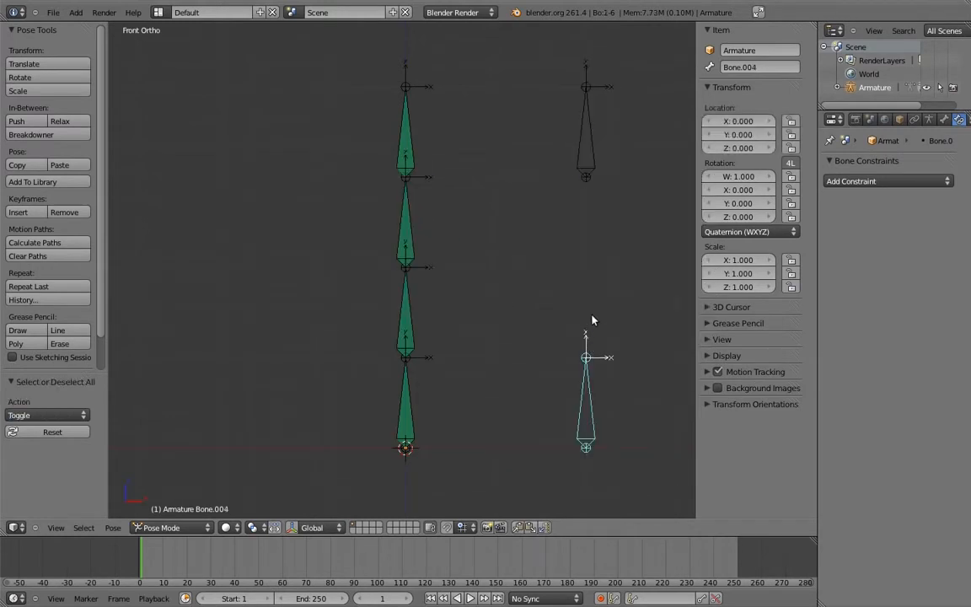
{"action": "key", "text": "r"}
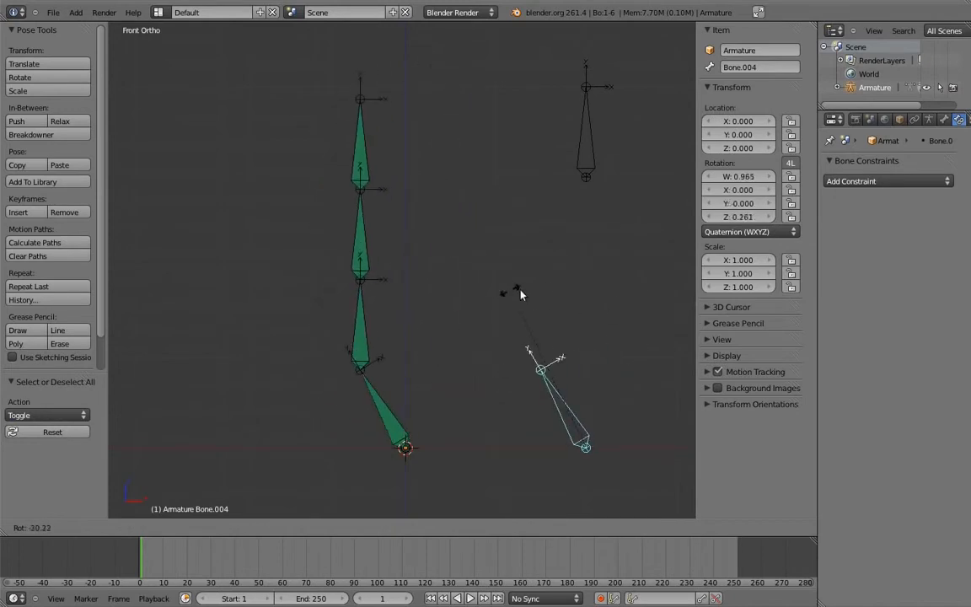
{"action": "key", "text": "Escape"}
- Rotate the upper control bone by about -80°
{"action": "right_click", "coordinate": [586, 126]}
{"action": "key", "text": "r"}
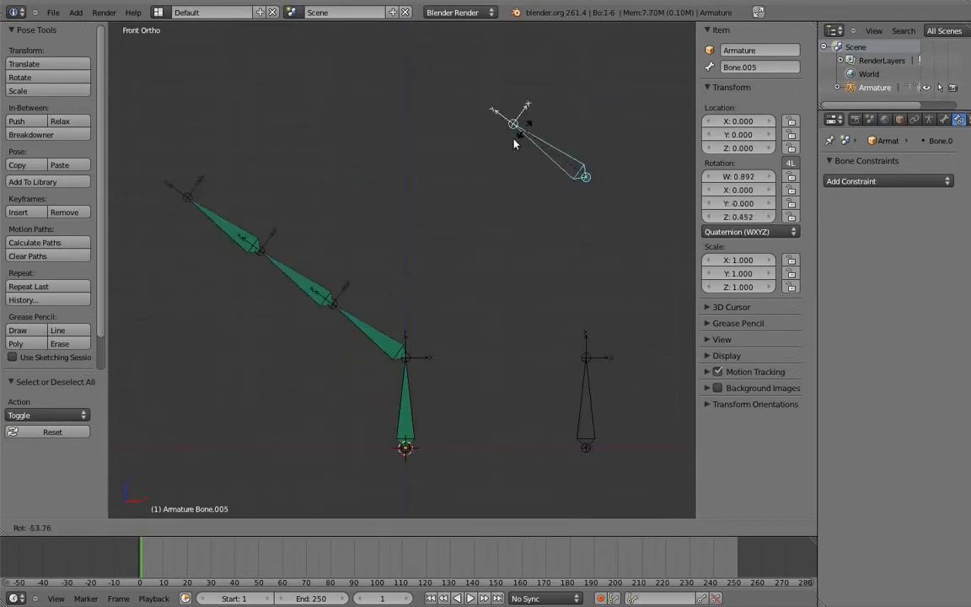
{"action": "left_click", "coordinate": [506, 162]}
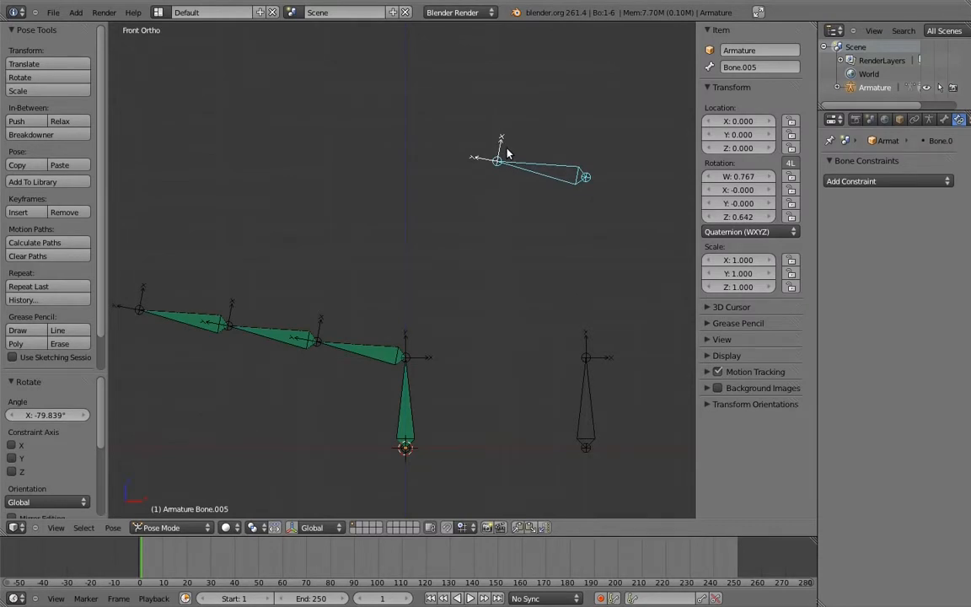
- Reduce the influence of the upper middle chain bone's second Copy Rotation constraint to about 0.598
{"action": "right_click", "coordinate": [283, 340]}
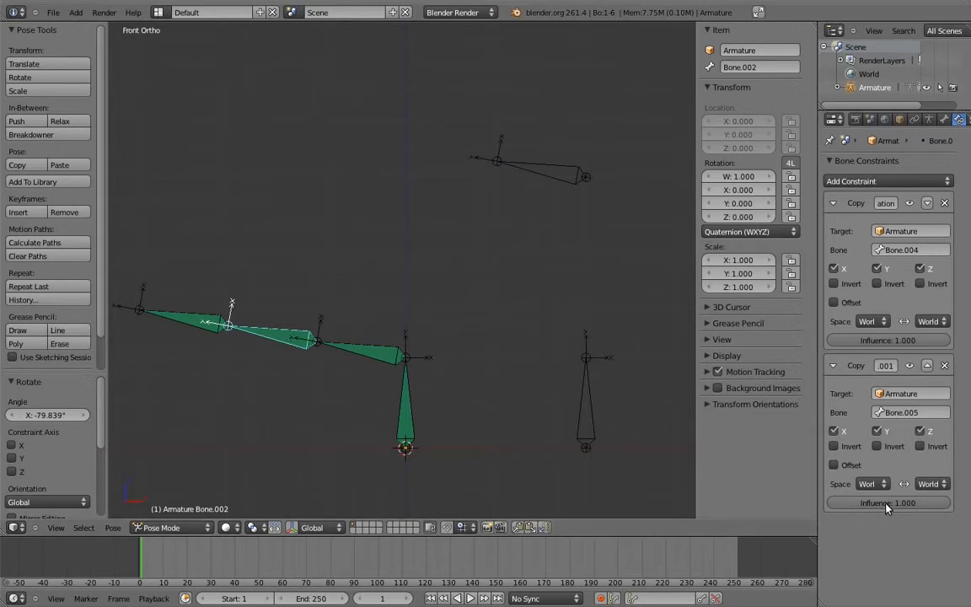
{"action": "left_click_drag", "start_coordinate": [914, 502], "coordinate": [847, 524]}
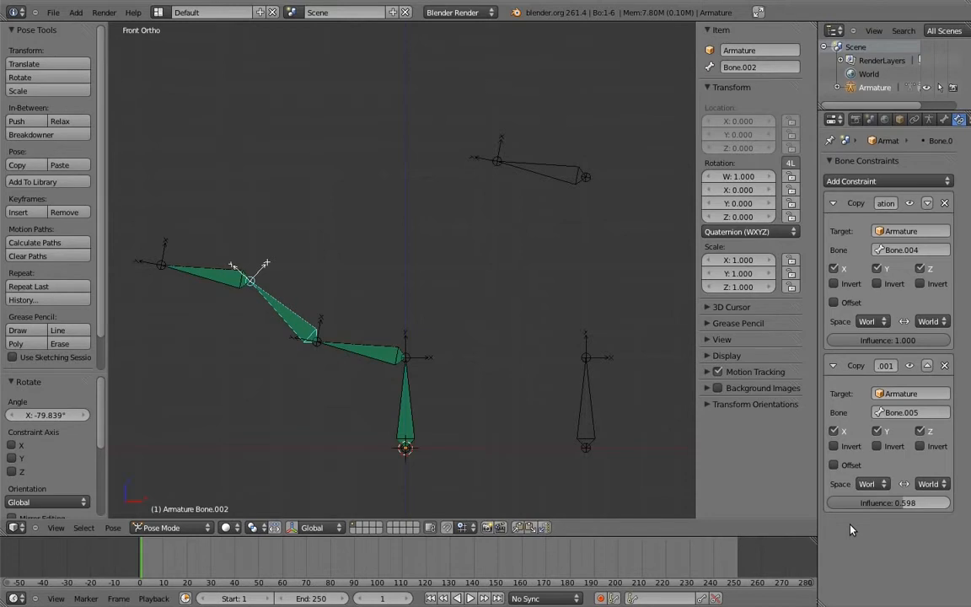
- Reduce the influence of the lower middle chain bone's second Copy Rotation constraint to about 0.330
{"action": "left_click", "coordinate": [365, 349]}
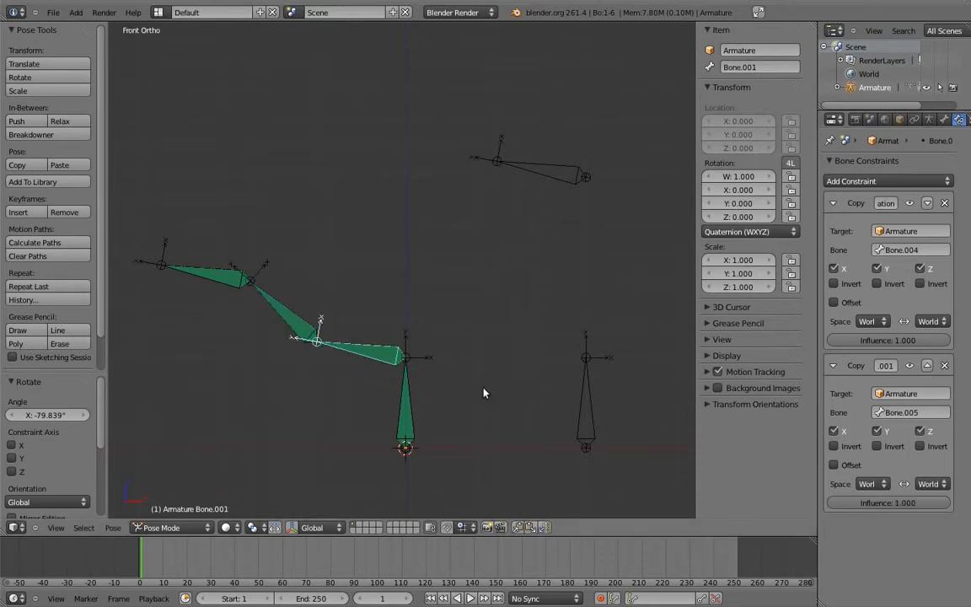
{"action": "mouse_move", "coordinate": [903, 509]}
{"action": "left_mouse_down"}
{"action": "mouse_move", "coordinate": [855, 511]}
{"action": "mouse_move", "coordinate": [920, 506]}
{"action": "mouse_move", "coordinate": [907, 510]}
{"action": "left_mouse_up"}
{"action": "right_click", "coordinate": [335, 237]}
{"action": "right_click", "coordinate": [391, 312]}
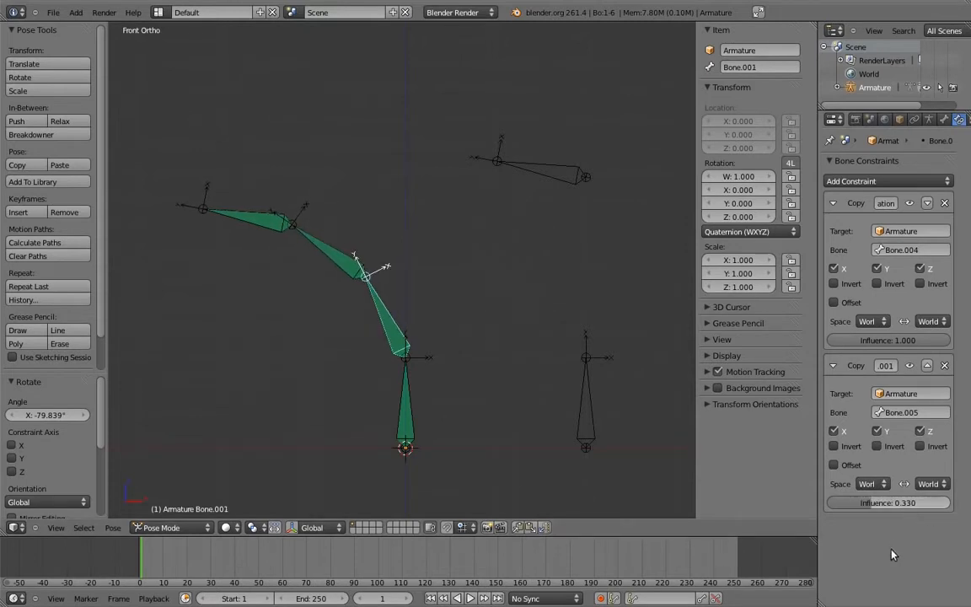
- Clear the rotation of all bones and rotate the upper control bone by about -64°
{"action": "key", "text": "a"}
{"action": "key", "text": "alt+r"}
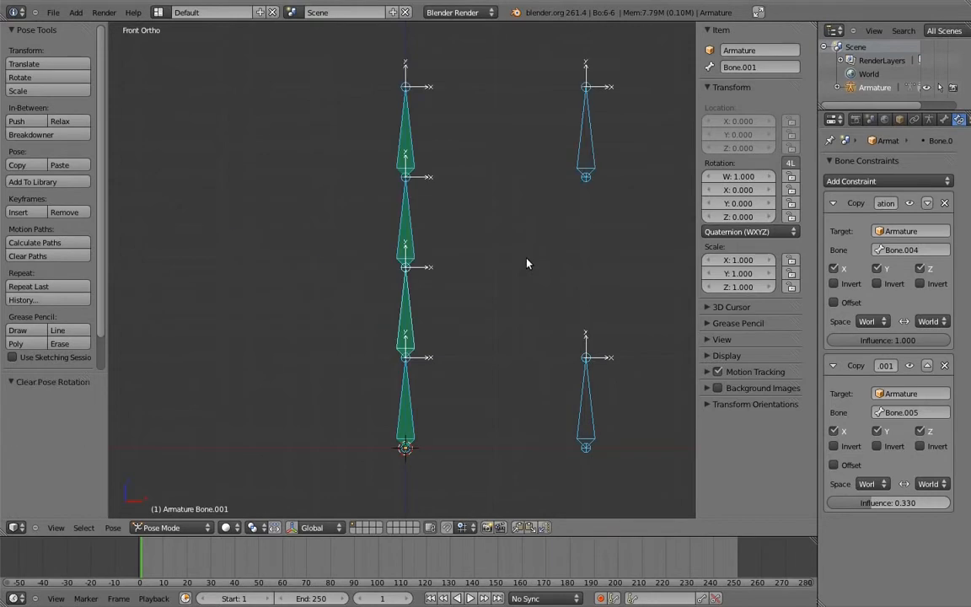
{"action": "right_click", "coordinate": [585, 87]}
{"action": "key", "text": "r"}
{"action": "left_click", "coordinate": [522, 137]}
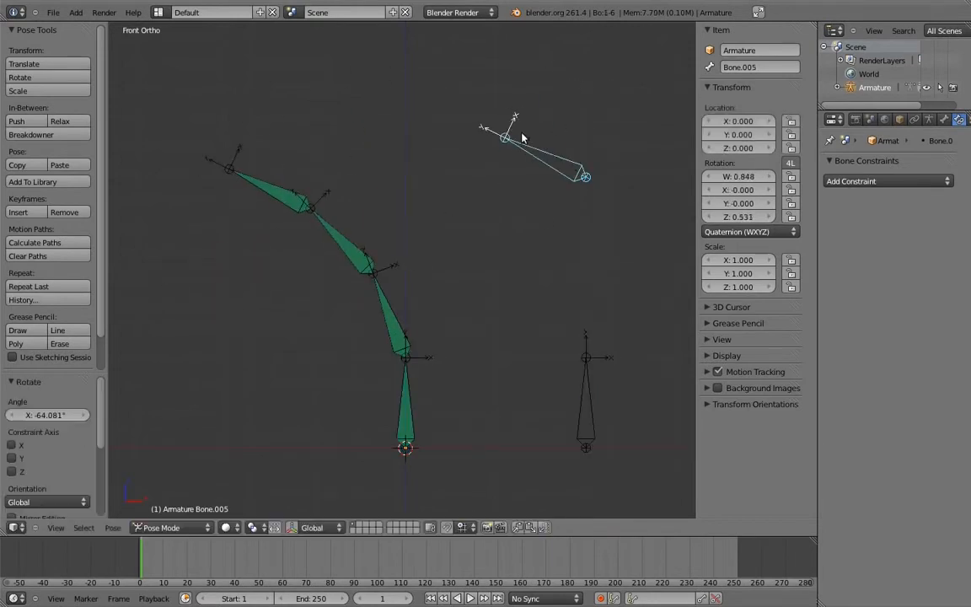
- Rotate the lower control bone, and turn the upper control bone twice, ending with a turn of about 21°
{"action": "right_click", "coordinate": [588, 362]}
{"action": "key", "text": "r"}
{"action": "left_click", "coordinate": [495, 177]}
{"action": "right_click", "coordinate": [506, 141]}
{"action": "key", "text": "r"}
{"action": "left_click", "coordinate": [545, 280]}
{"action": "key", "text": "r"}
{"action": "left_click", "coordinate": [538, 131]}
- Swing the lower and upper control bones alternately to both sides to test how the chain blends their rotations
{"action": "right_click", "coordinate": [510, 364]}
{"action": "key", "text": "r"}
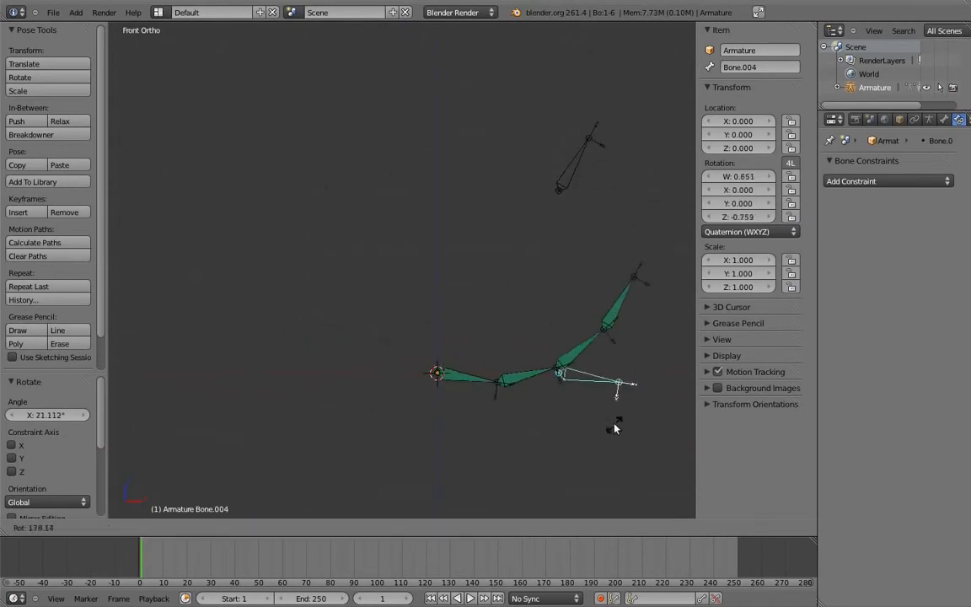
{"action": "left_click", "coordinate": [625, 399]}
{"action": "right_click", "coordinate": [571, 161]}
{"action": "key", "text": "r"}
{"action": "left_click", "coordinate": [495, 159]}
{"action": "right_click", "coordinate": [617, 364]}
{"action": "key", "text": "r"}
{"action": "left_click", "coordinate": [472, 201]}
{"action": "right_click", "coordinate": [538, 165]}
{"action": "key", "text": "r"}
{"action": "left_click", "coordinate": [613, 154]}
- Clear the rotation of every bone in the armature and deselect them all
{"action": "key", "text": "a"}
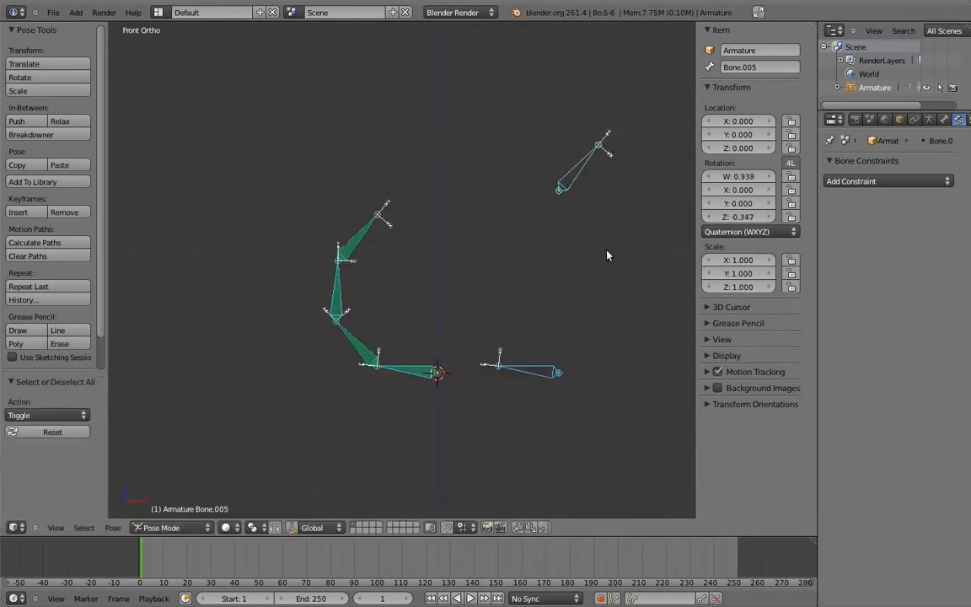
{"action": "key", "text": "alt+r"}
{"action": "key", "text": "a"}
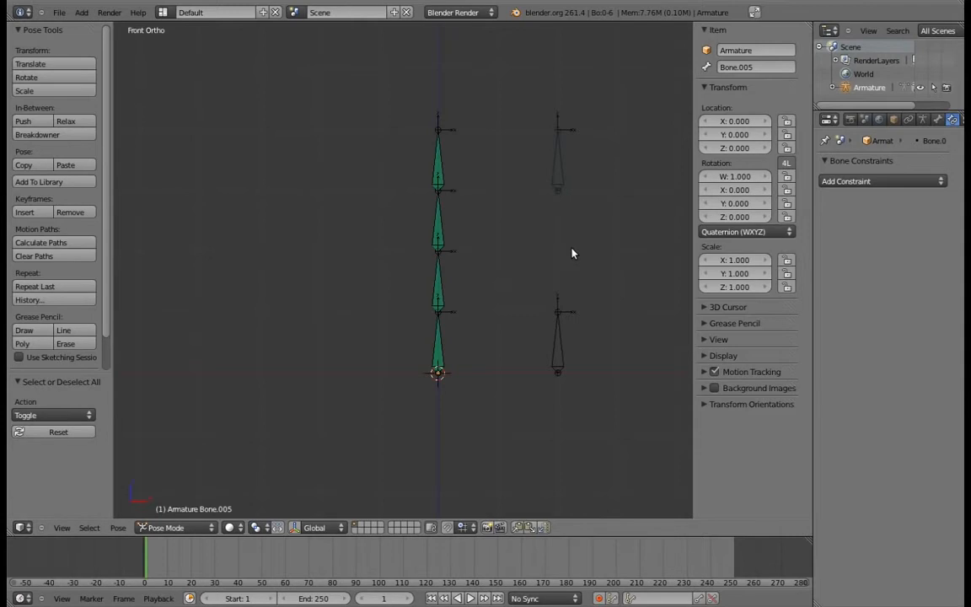
- Remove all Copy Rotation constraints from the four bones of the chain
{"action": "right_click", "coordinate": [437, 346]}
{"action": "left_click", "coordinate": [941, 205]}
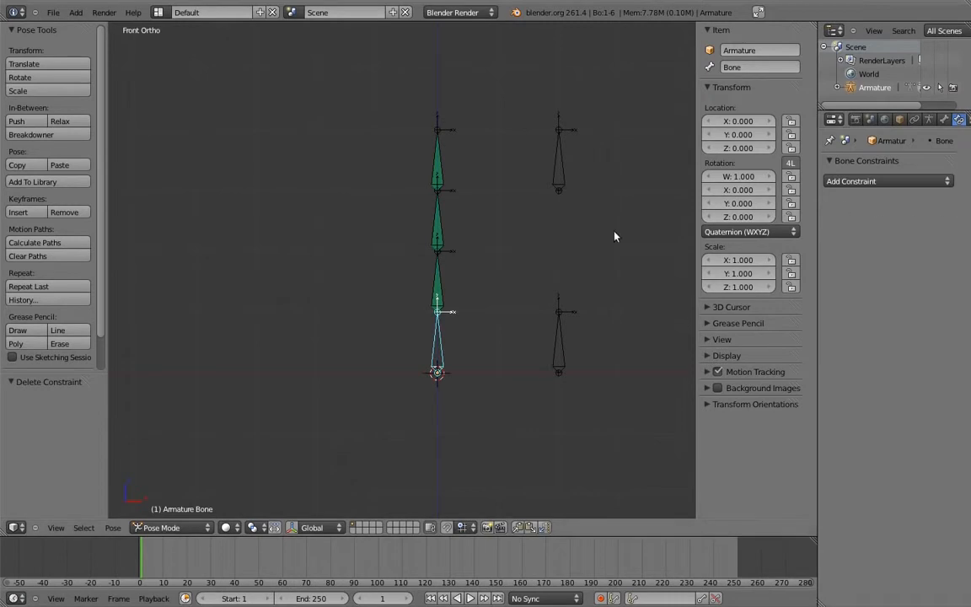
{"action": "right_click", "coordinate": [441, 263]}
{"action": "left_click", "coordinate": [944, 202]}
{"action": "left_click", "coordinate": [944, 203]}
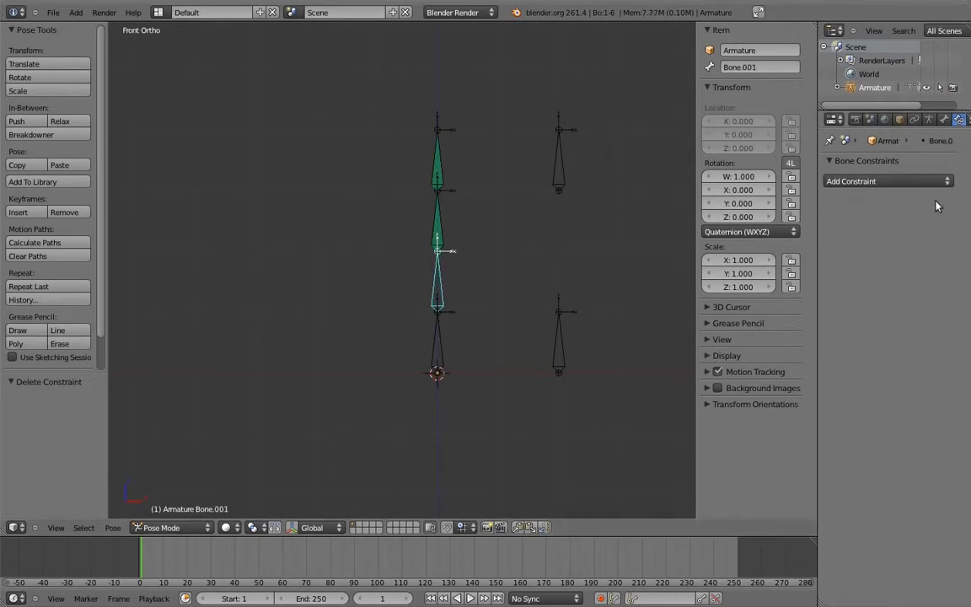
{"action": "right_click", "coordinate": [445, 221]}
{"action": "left_click", "coordinate": [944, 203]}
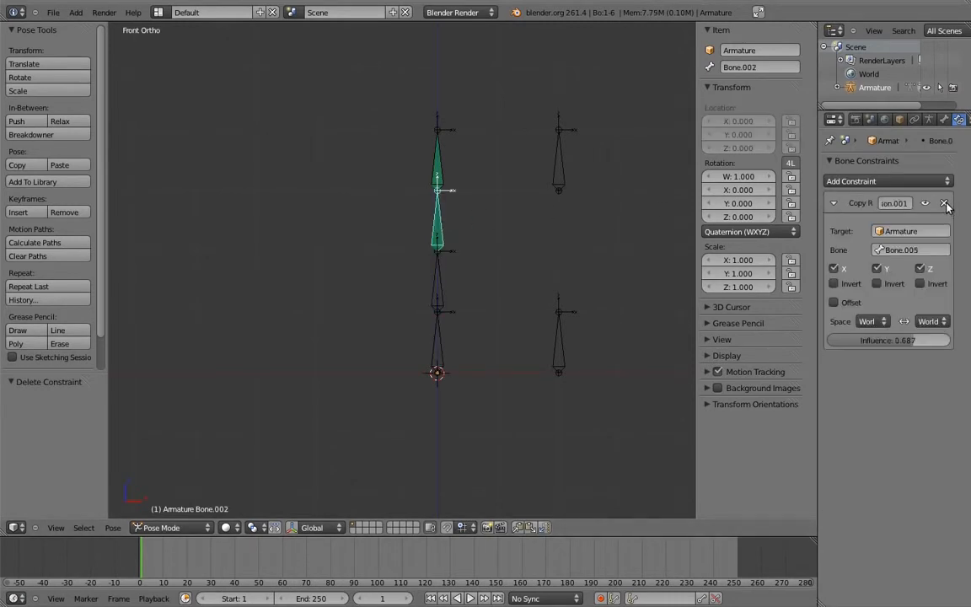
{"action": "left_click", "coordinate": [944, 203]}
{"action": "right_click", "coordinate": [445, 160]}
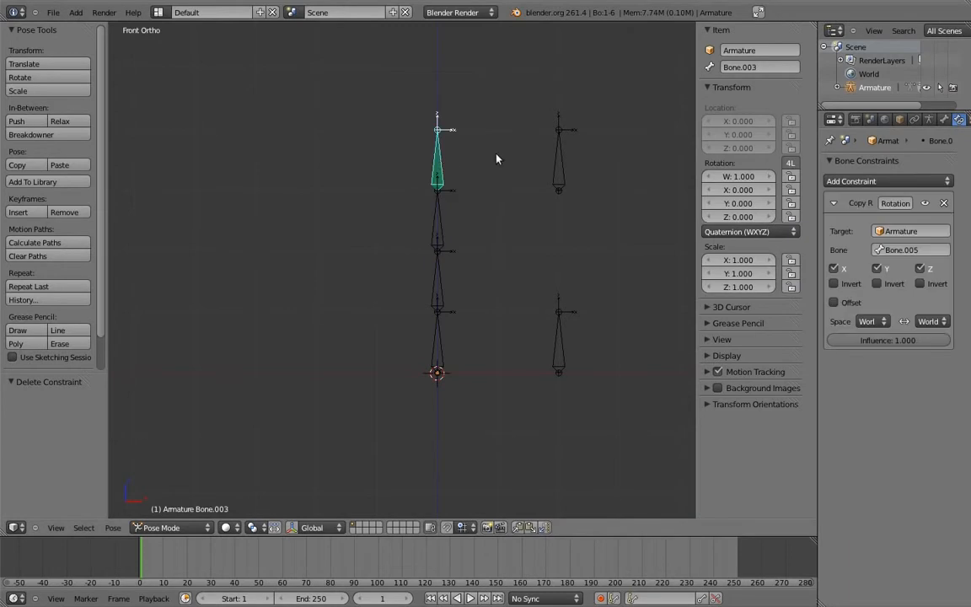
{"action": "left_click", "coordinate": [944, 203]}
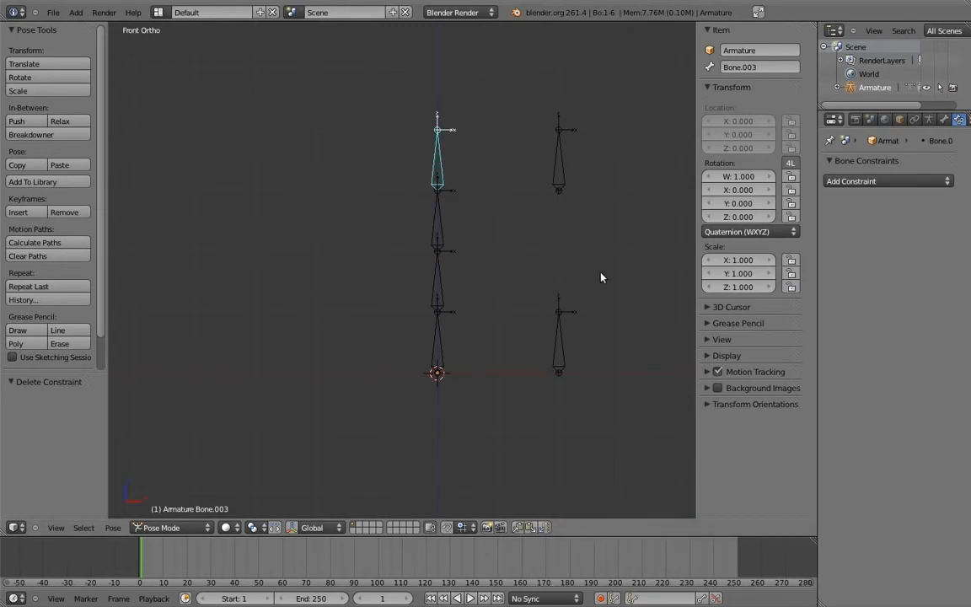
- Add a Copy Transforms constraint to the bottom chain bone, targeting the lower control bone
{"action": "right_click", "coordinate": [561, 337]}
{"action": "right_click", "coordinate": [436, 341], "text": "shift"}
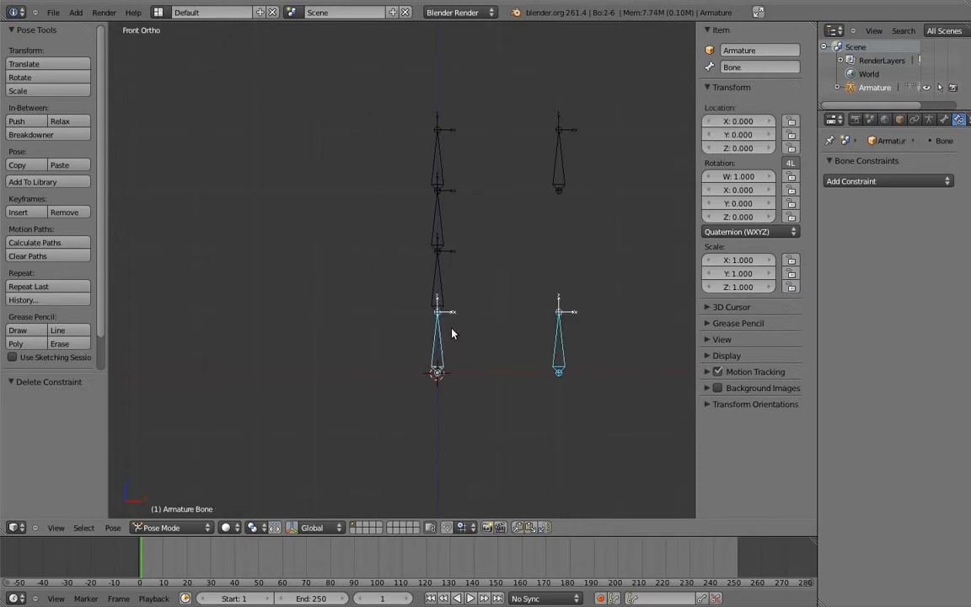
{"action": "key", "text": "shift+ctrl+c"}
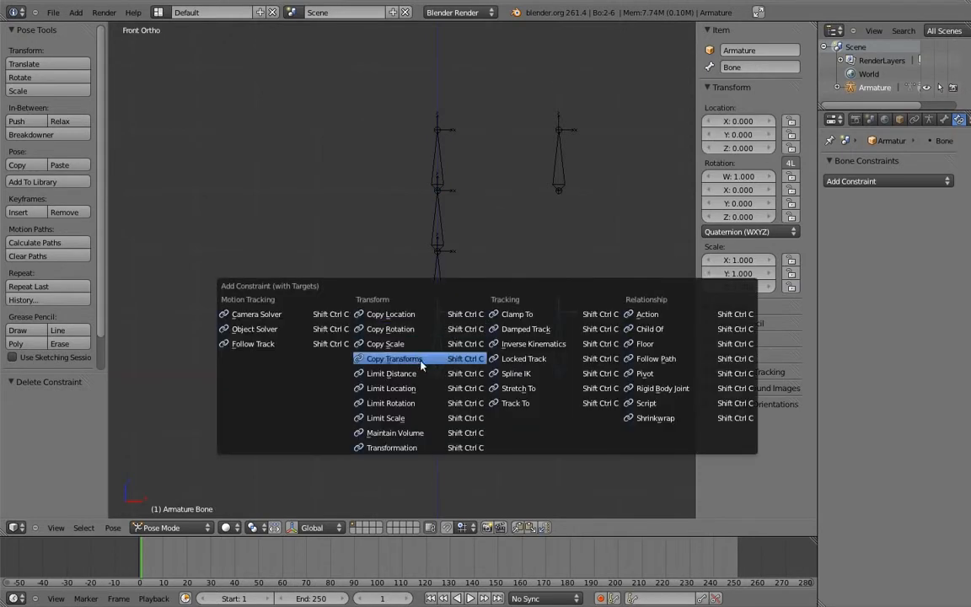
{"action": "left_click", "coordinate": [427, 362]}
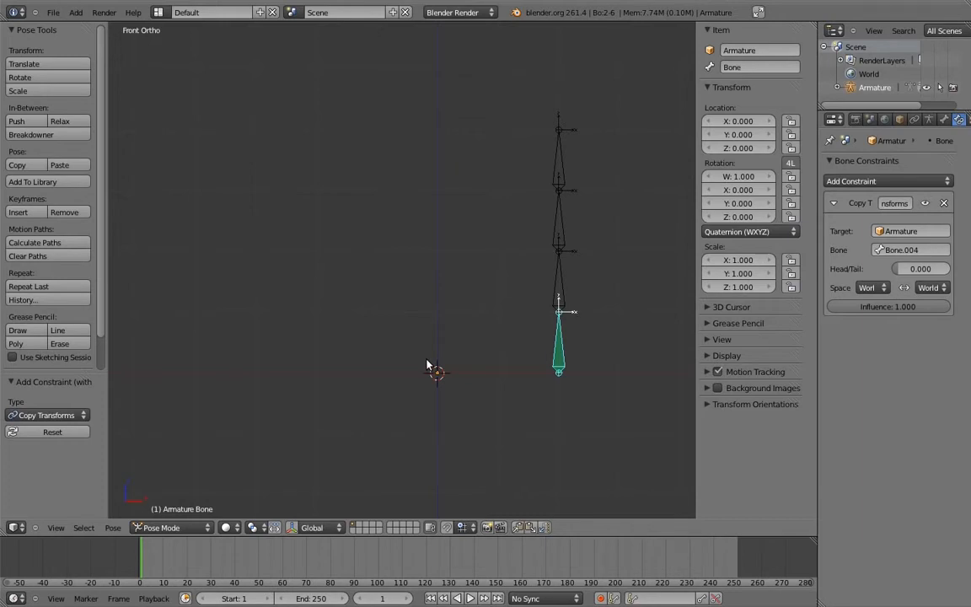
- Lengthen both control bones in Edit Mode by moving each tip 0.5 up along Z, and return to Pose Mode
{"action": "key", "text": "Tab"}
{"action": "right_click", "coordinate": [558, 309]}
{"action": "key", "text": "g"}
{"action": "key", "text": "z"}
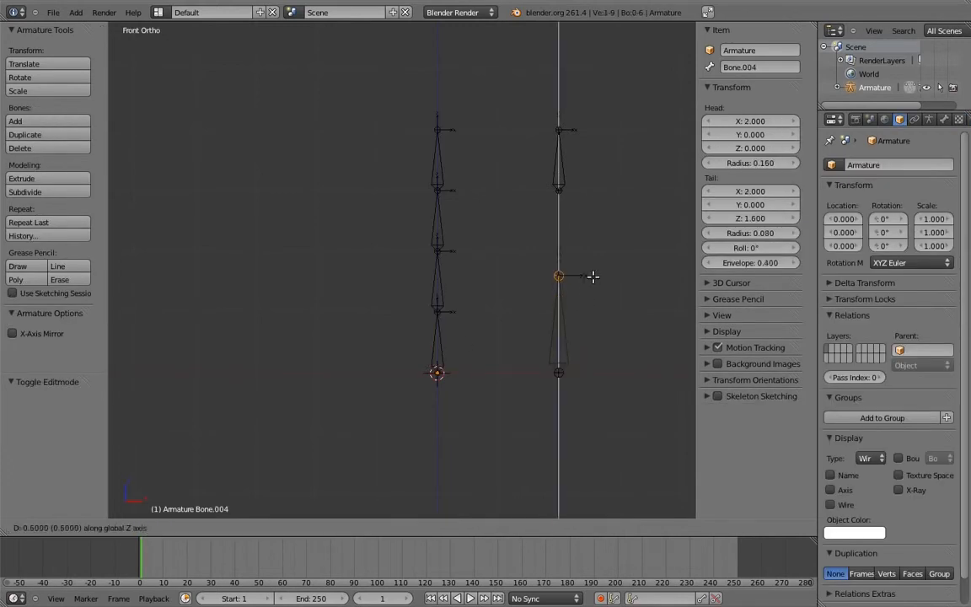
{"action": "left_click", "coordinate": [589, 244]}
{"action": "right_click", "coordinate": [558, 129]}
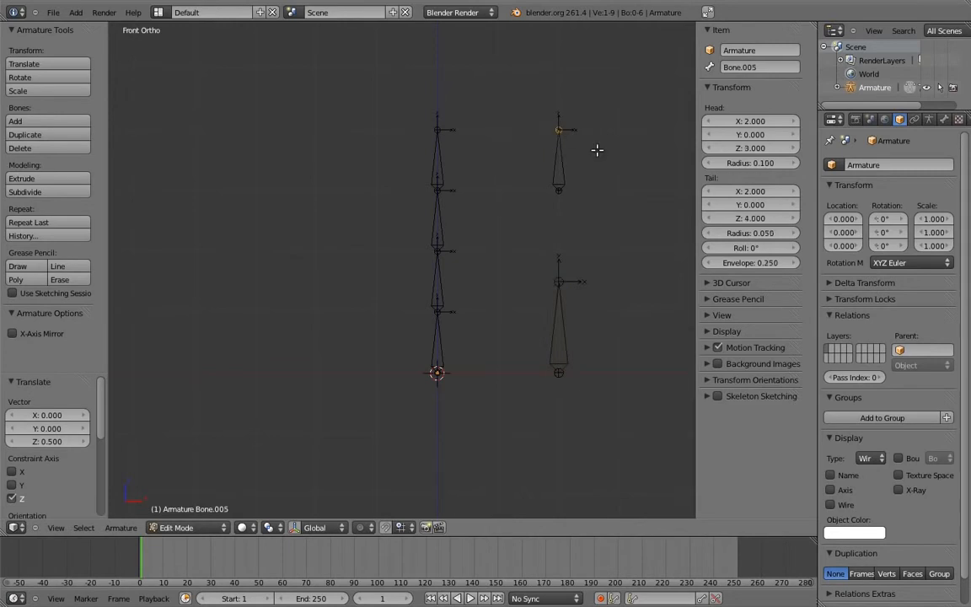
{"action": "key", "text": "g"}
{"action": "key", "text": "z"}
{"action": "left_click", "coordinate": [603, 125]}
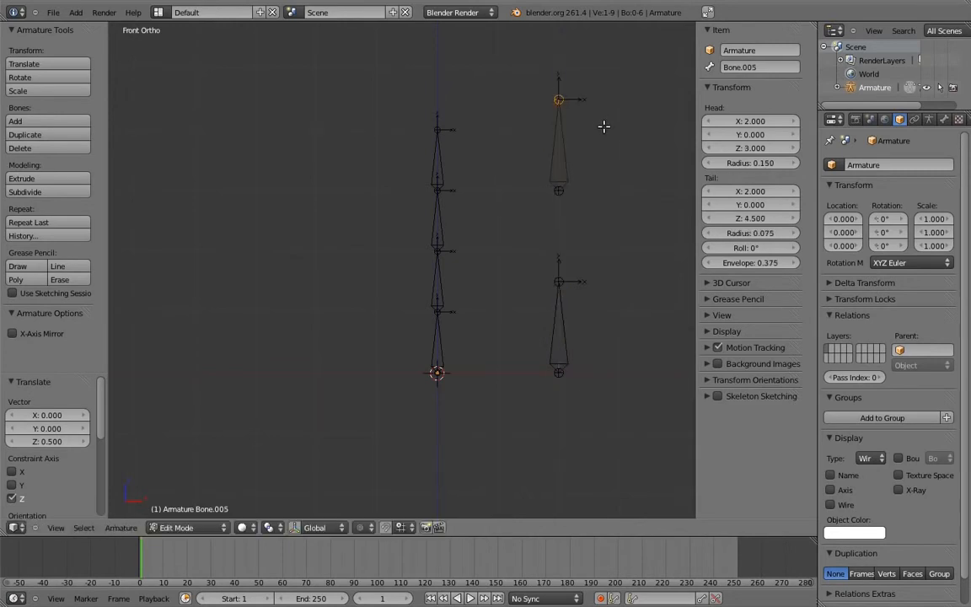
{"action": "key", "text": "Tab"}
- Add a Copy Transforms constraint targeting the lower control bone to each of the two middle chain bones
{"action": "middle_click_drag", "start_coordinate": [598, 232], "coordinate": [295, 227], "text": "shift"}
{"action": "right_click", "coordinate": [428, 324]}
{"action": "key", "text": "shift+ctrl+c"}
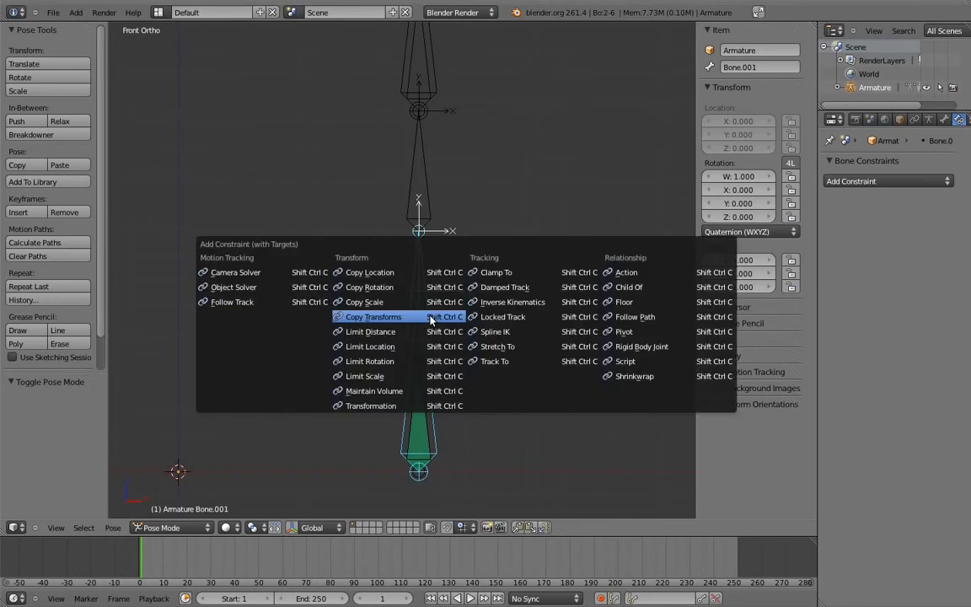
{"action": "left_click", "coordinate": [422, 321]}
{"action": "right_click", "coordinate": [429, 181]}
{"action": "key", "text": "shift+ctrl+c"}
{"action": "left_click", "coordinate": [430, 180]}
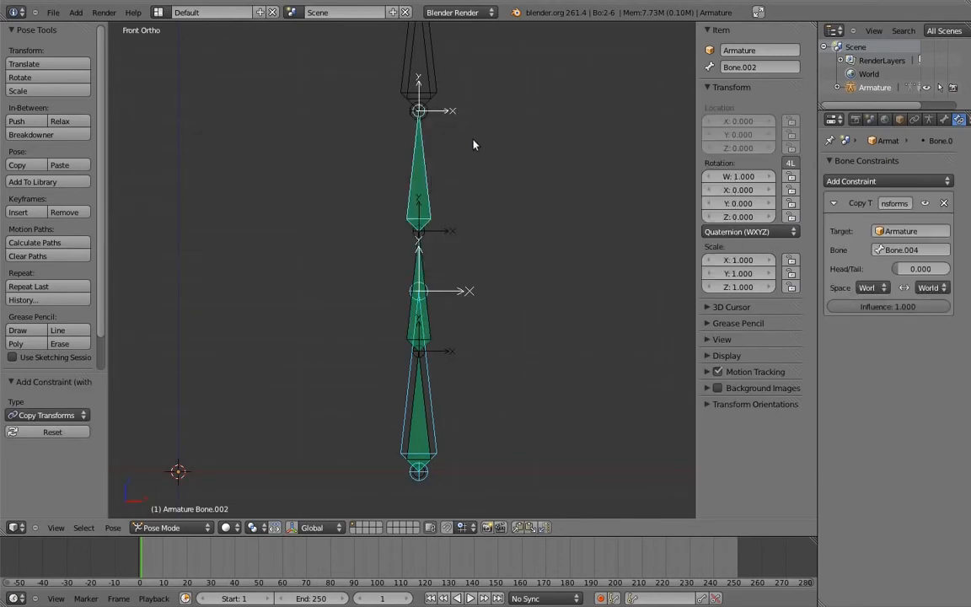
- Add a second Copy Transforms constraint, targeting the upper control bone, to each of the two middle chain bones
{"action": "right_click", "coordinate": [437, 146]}
{"action": "right_click", "coordinate": [438, 416]}
{"action": "key", "text": "shift+ctrl+c"}
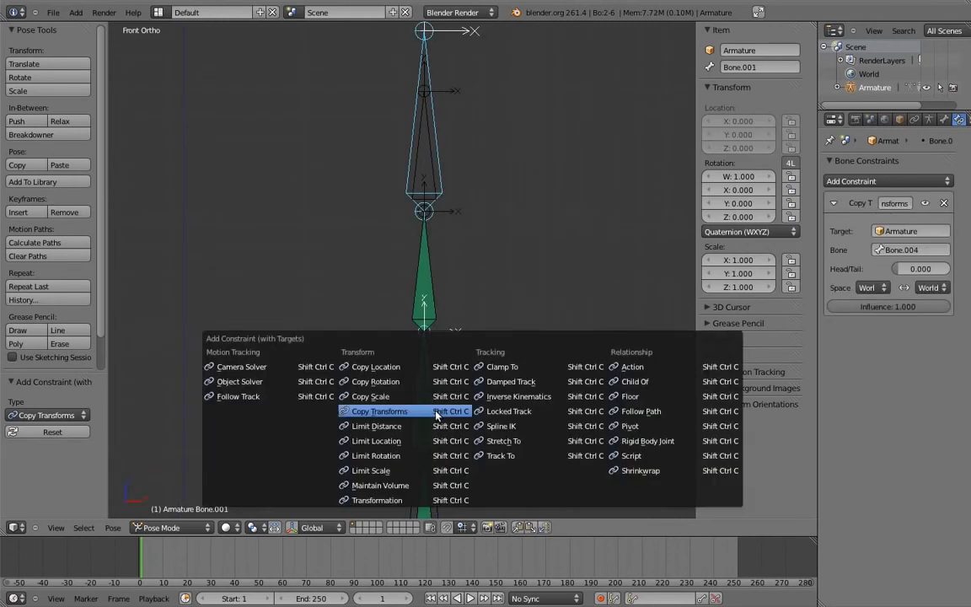
{"action": "left_click", "coordinate": [436, 411]}
{"action": "right_click", "coordinate": [443, 165]}
{"action": "right_click", "coordinate": [431, 267], "text": "shift"}
{"action": "key", "text": "shift+ctrl+c"}
{"action": "left_click", "coordinate": [329, 251]}
- Add a Copy Transforms constraint to the top chain bone, targeting the upper control bone
{"action": "right_click", "coordinate": [434, 154]}
{"action": "right_click", "coordinate": [433, 154], "text": "shift"}
{"action": "key", "text": "shift+ctrl+c"}
{"action": "left_click", "coordinate": [433, 156]}
{"action": "scroll", "coordinate": [446, 267], "scroll_direction": "down", "scroll_amount": 4}
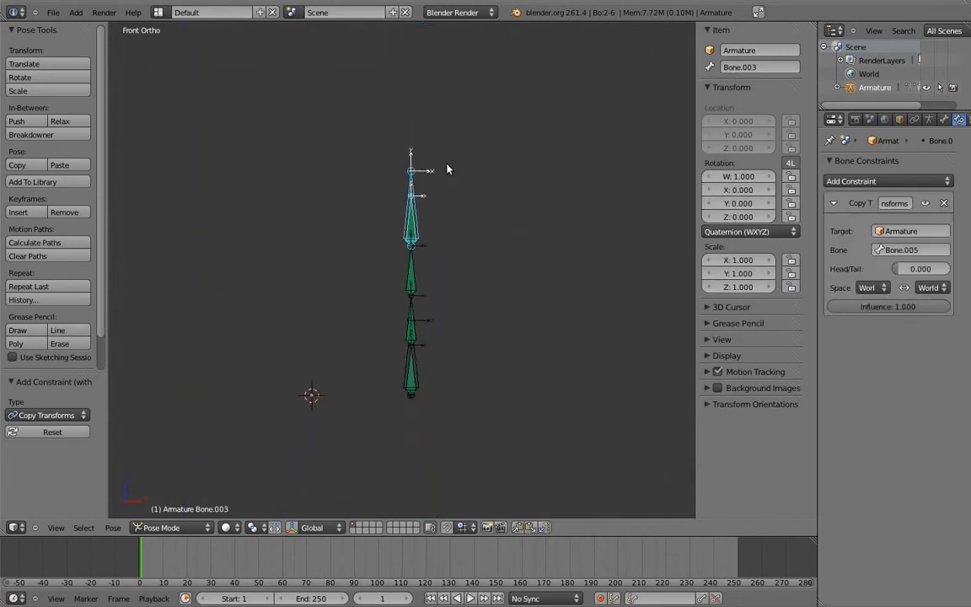
- Rotate the upper control bone by about -69°
{"action": "right_click", "coordinate": [440, 183]}
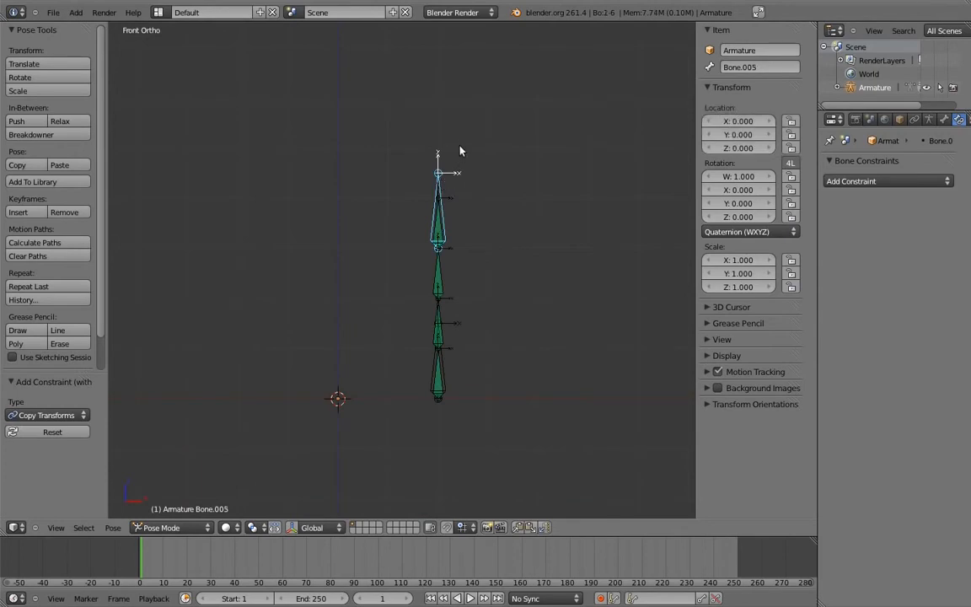
{"action": "right_click", "coordinate": [437, 323]}
{"action": "key", "text": "r"}
{"action": "left_click", "coordinate": [374, 210]}
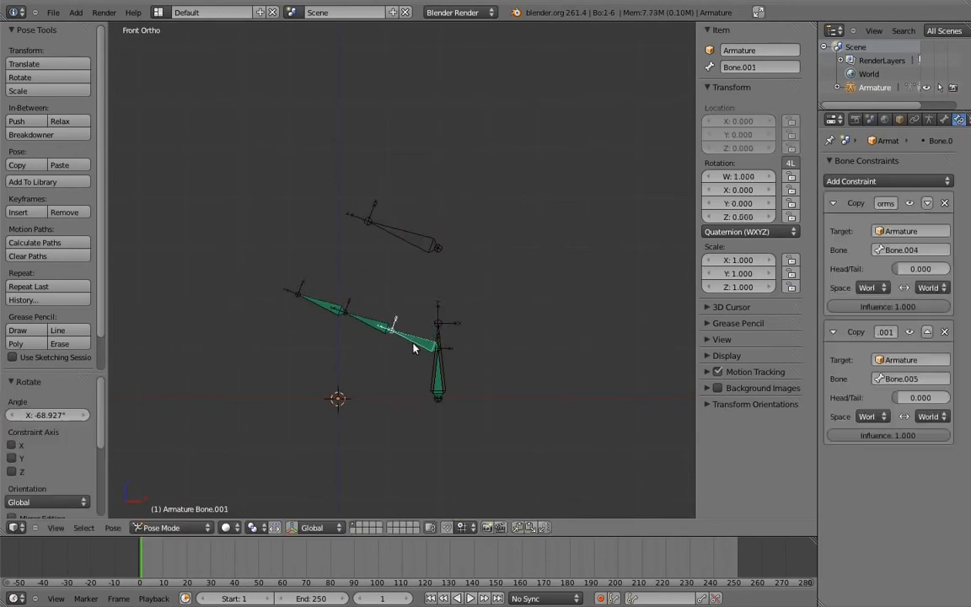
- Reduce the second Copy Transforms influence to about 0.341 on the lower middle bone and 0.665 on the upper middle bone
{"action": "left_click_drag", "start_coordinate": [893, 434], "coordinate": [840, 450]}
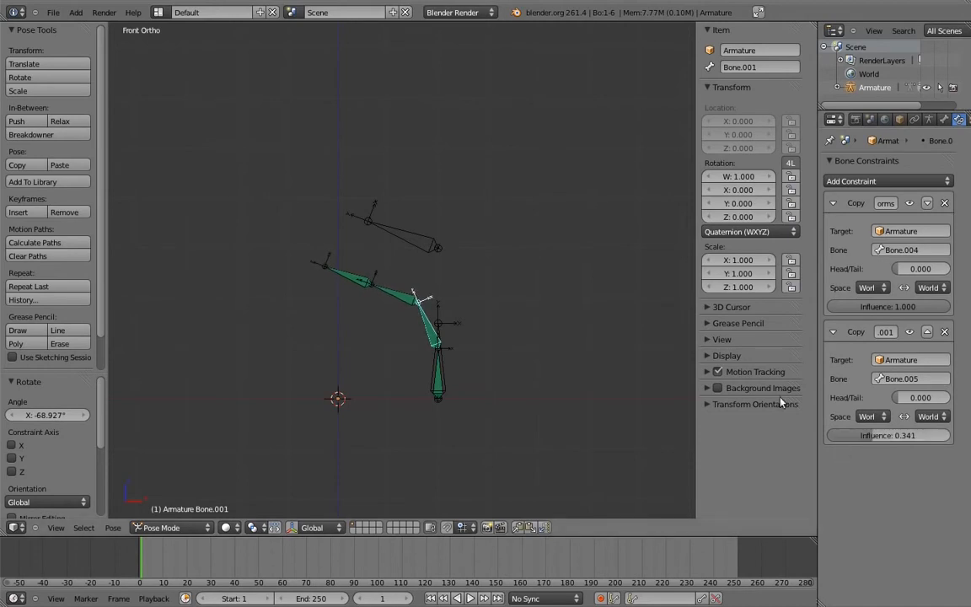
{"action": "right_click", "coordinate": [391, 293]}
{"action": "left_click_drag", "start_coordinate": [928, 436], "coordinate": [884, 475]}
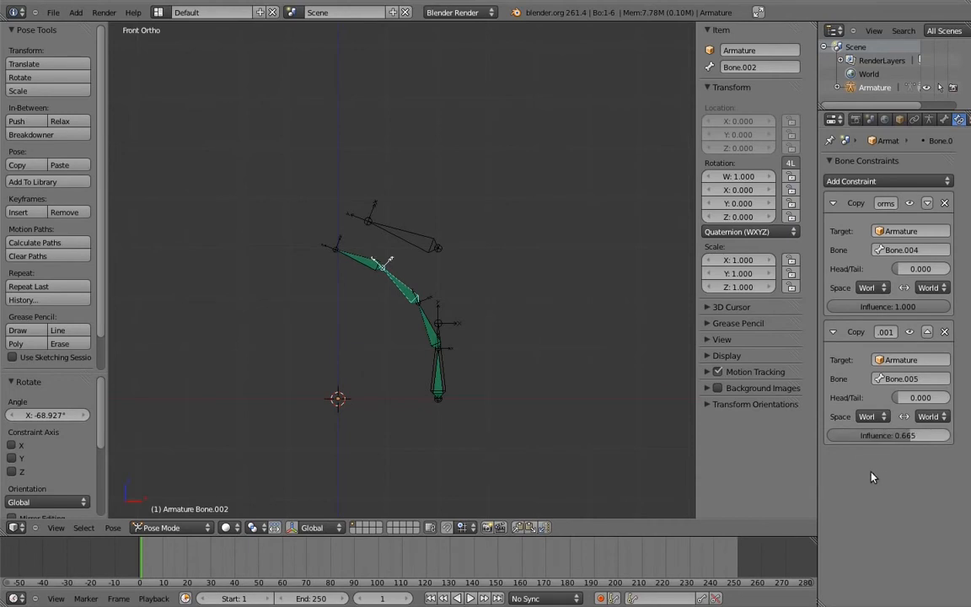
- Rotate the upper control bone by about 158° and the lower control bone by about -39°
{"action": "right_click", "coordinate": [381, 224]}
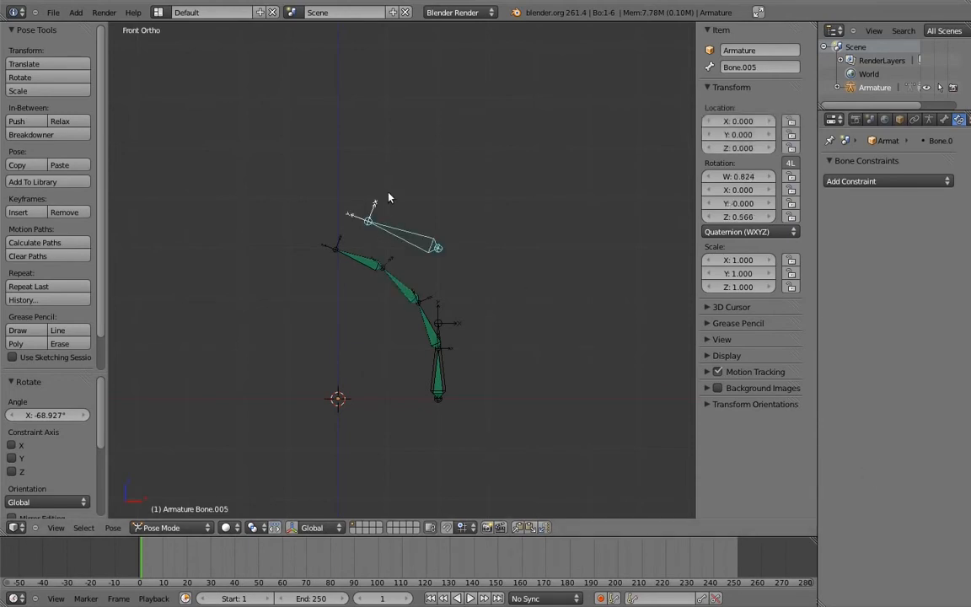
{"action": "key", "text": "r"}
{"action": "left_click", "coordinate": [504, 262]}
{"action": "right_click", "coordinate": [434, 337]}
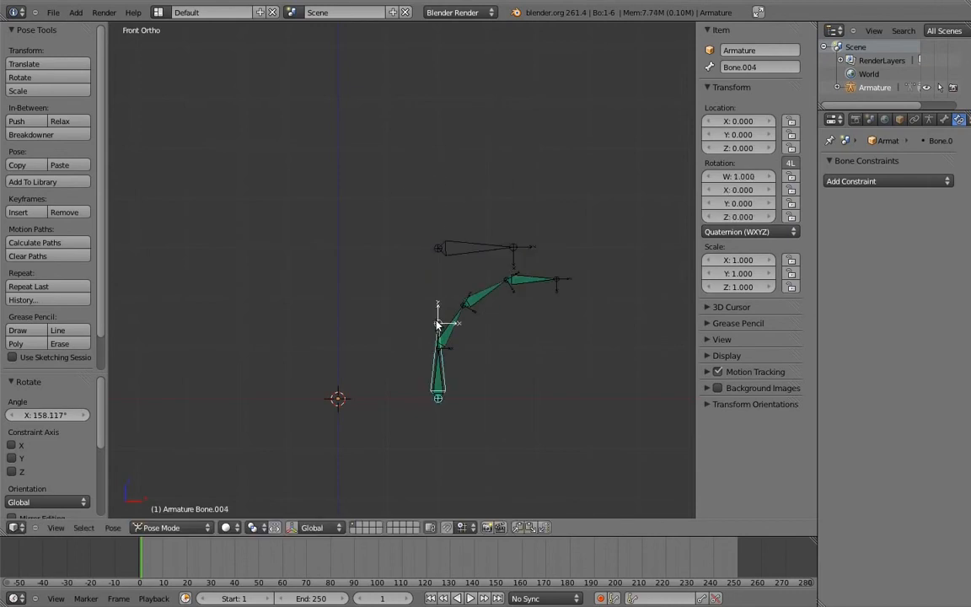
{"action": "key", "text": "r"}
- Scale the upper control bone up by a factor of about 2.69 and rotate it
{"action": "right_click", "coordinate": [499, 250]}
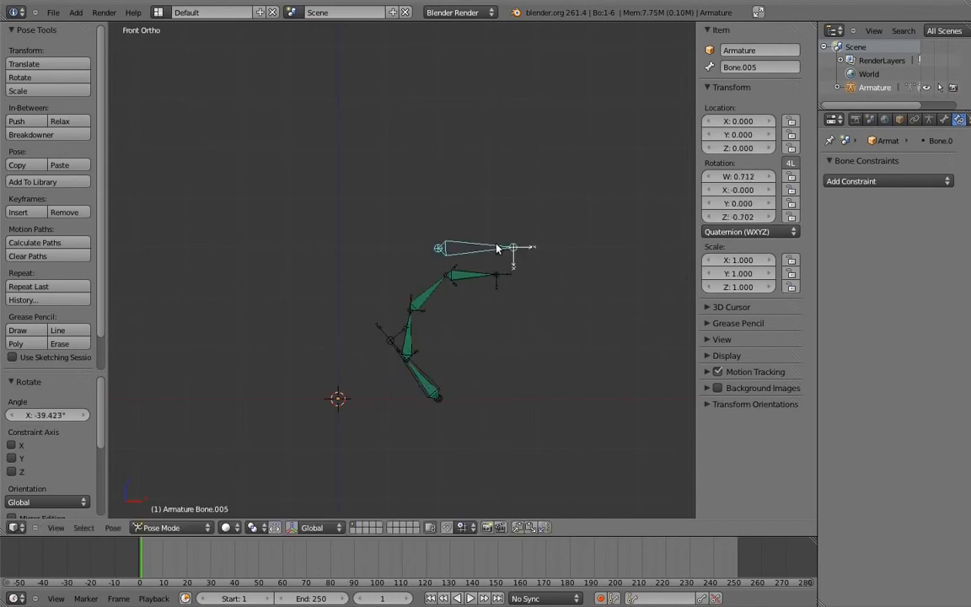
{"action": "key", "text": "s"}
{"action": "left_click", "coordinate": [626, 255]}
{"action": "key", "text": "r"}
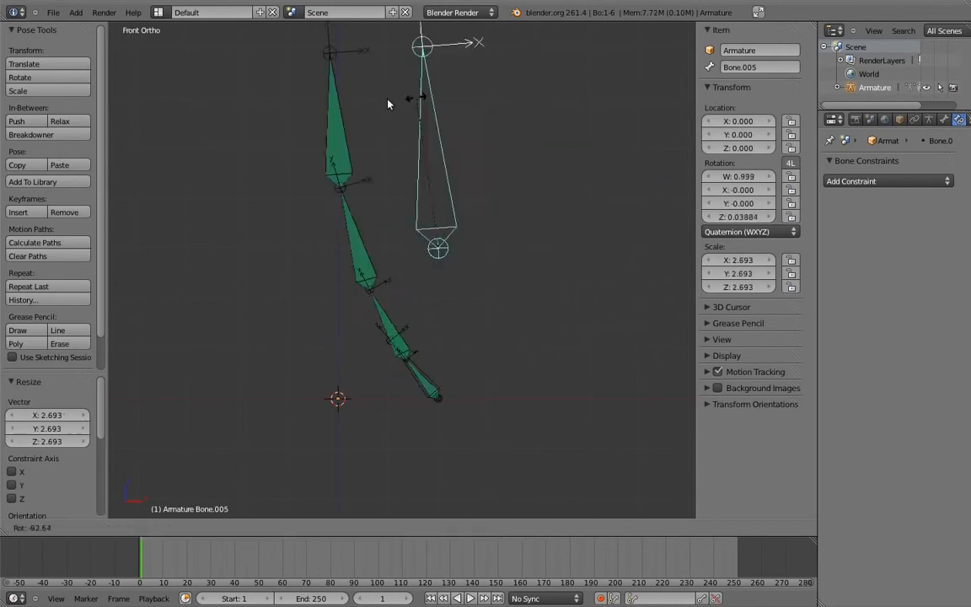
{"action": "left_click", "coordinate": [266, 254]}
- Scale the upper control bone down by a factor of about 0.06 and rotate it by about -12°
{"action": "key", "text": "s"}
{"action": "left_click", "coordinate": [421, 250]}
{"action": "key", "text": "r"}
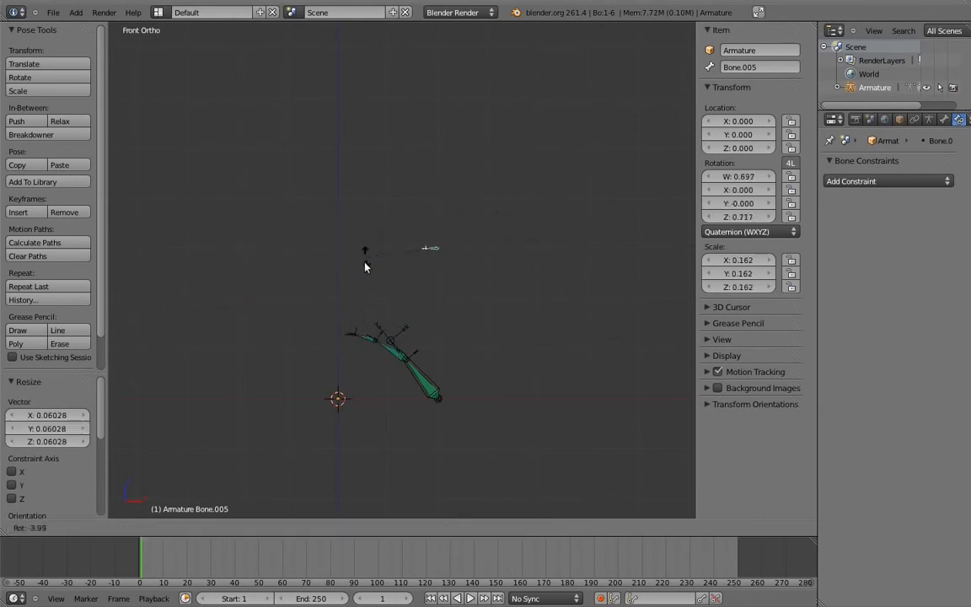
{"action": "left_click", "coordinate": [369, 277]}
- Move the lower control bone about 2.612 along X and 1.387 along Z, and rotate it by about 87°
{"action": "right_click", "coordinate": [430, 377]}
{"action": "key", "text": "g"}
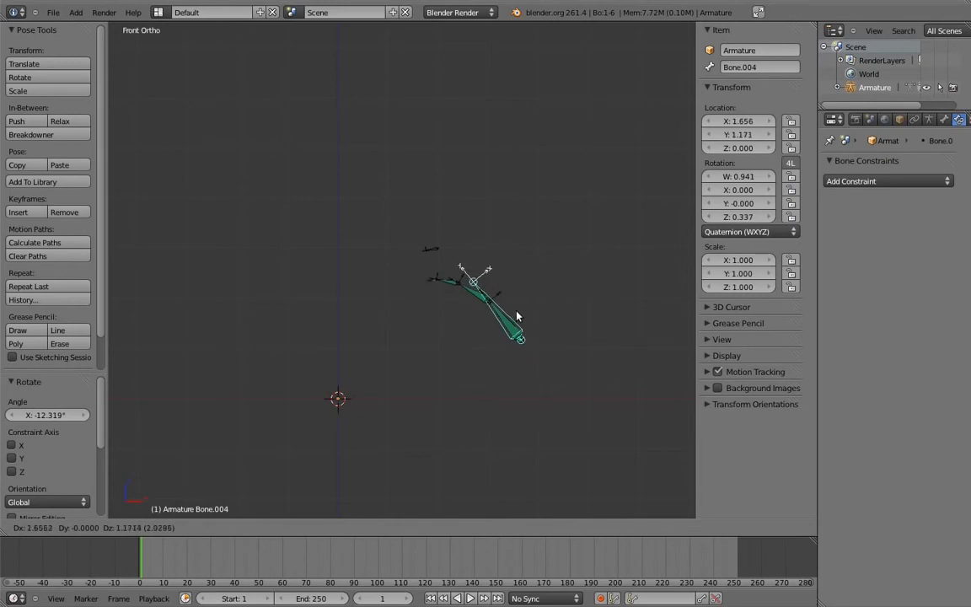
{"action": "left_click", "coordinate": [563, 306]}
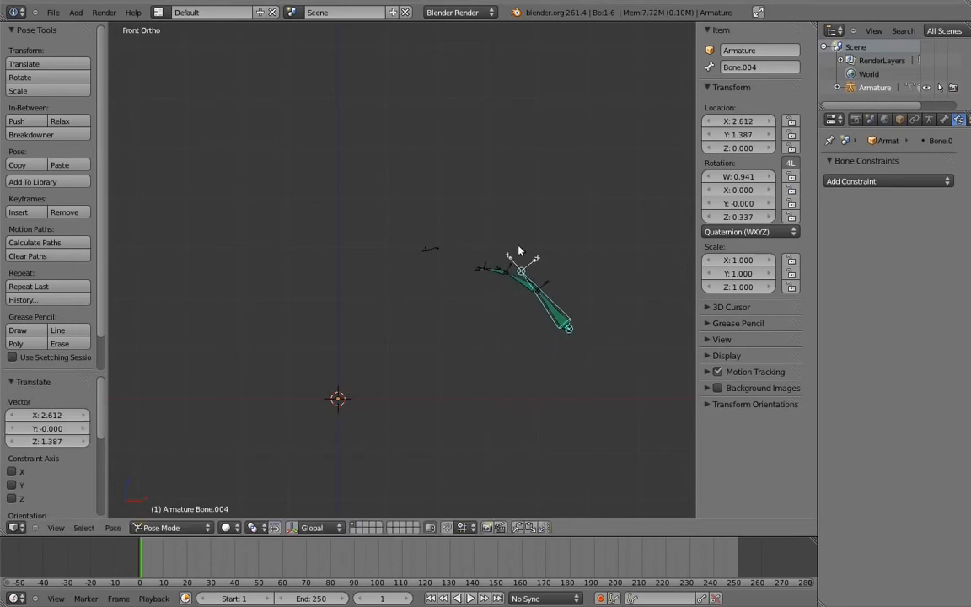
{"action": "key", "text": "r"}
{"action": "left_click", "coordinate": [643, 286]}
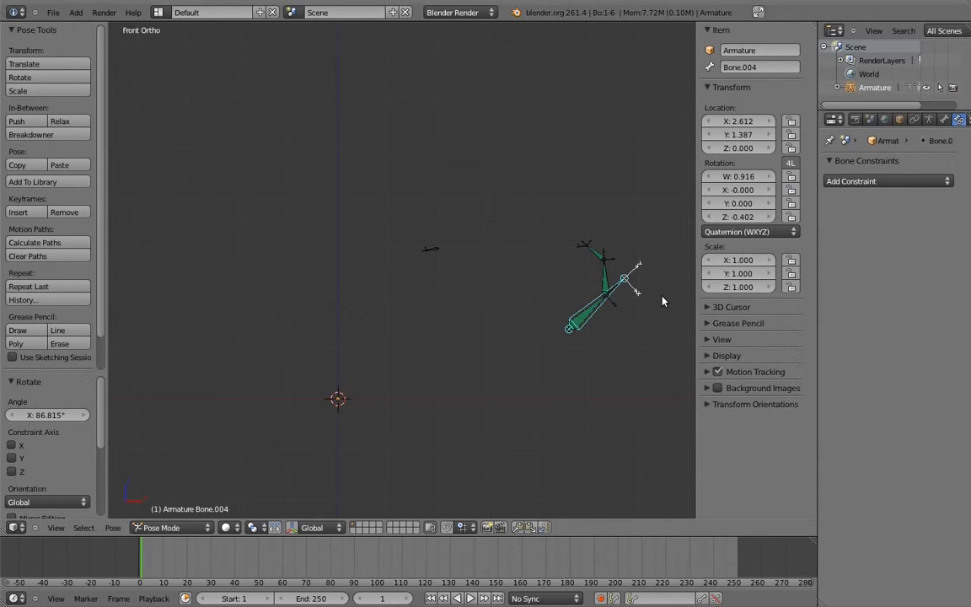
- Clear the rotation, scale and location of all bones, and select only the lower control bone
{"action": "key", "text": "a"}
{"action": "key", "text": "alt+r"}
{"action": "key", "text": "alt+s"}
{"action": "key", "text": "alt+g"}
{"action": "key", "text": "a"}
{"action": "scroll", "coordinate": [488, 229], "scroll_direction": "up", "scroll_amount": 3}
{"action": "right_click", "coordinate": [459, 445]}
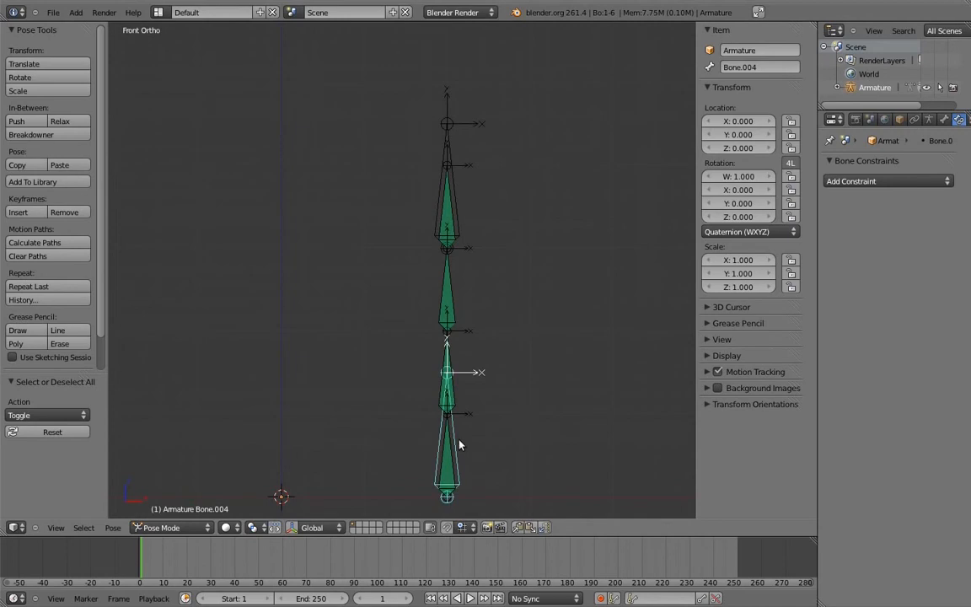
- Add a Copy Location constraint to the upper control bone, targeting the lower control bone
{"action": "right_click", "coordinate": [446, 135], "text": "shift"}
{"action": "key", "text": "shift+ctrl+c"}
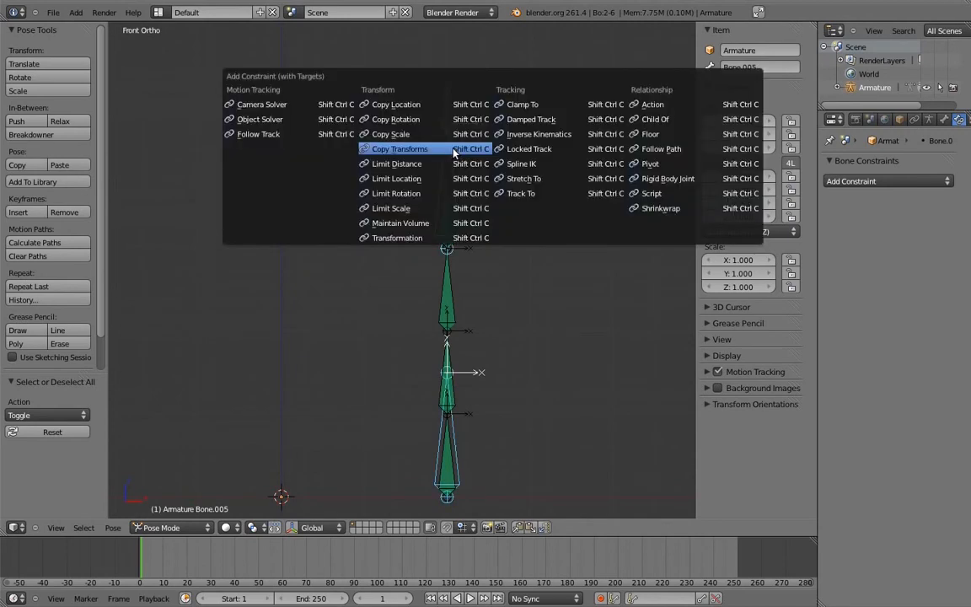
{"action": "left_click", "coordinate": [395, 104]}
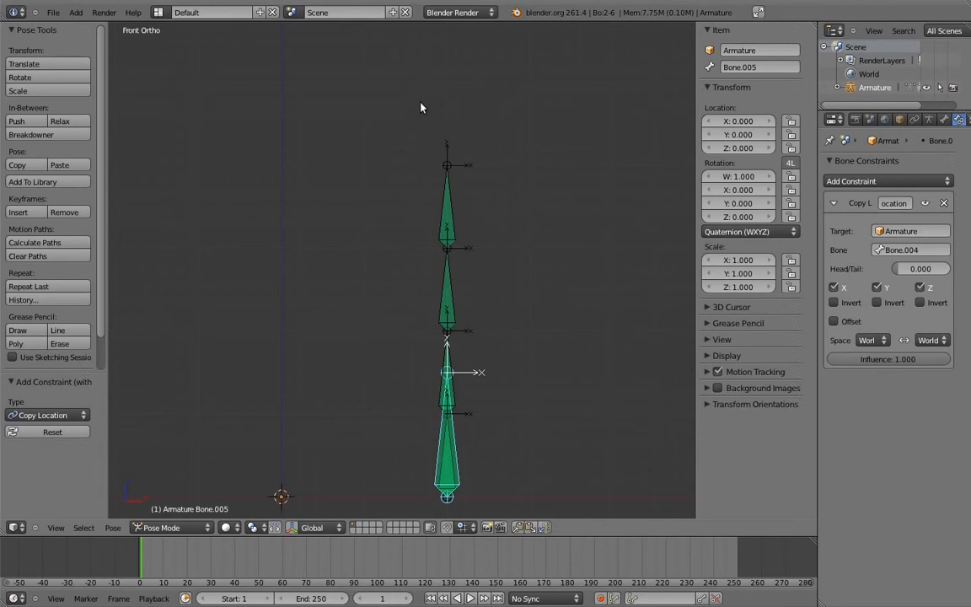
- In Edit Mode, lengthen the lower control bone by raising its tail along Z to 2.000
{"action": "key", "text": "Tab"}
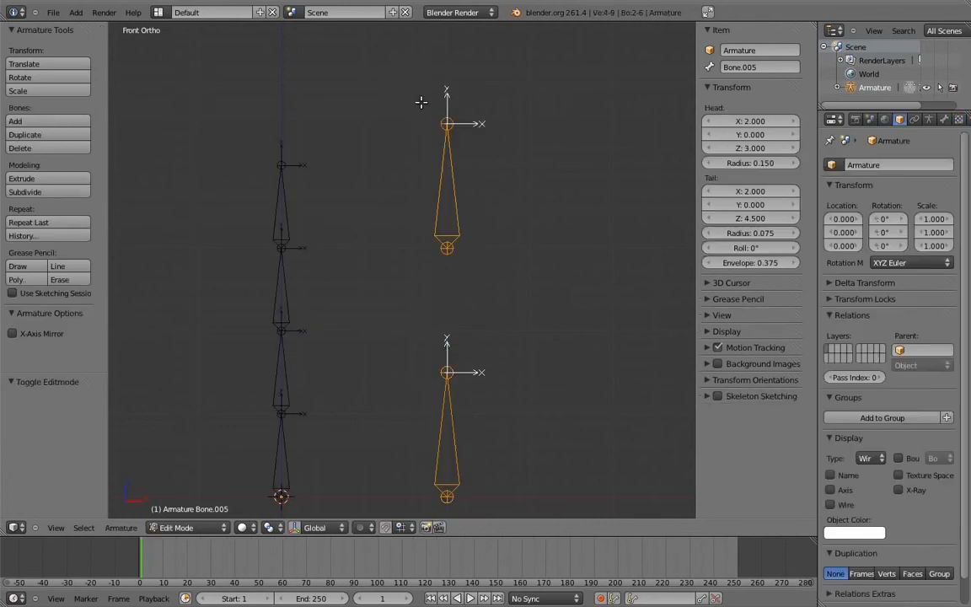
{"action": "right_click", "coordinate": [453, 365]}
{"action": "key", "text": "g"}
{"action": "key", "text": "z"}
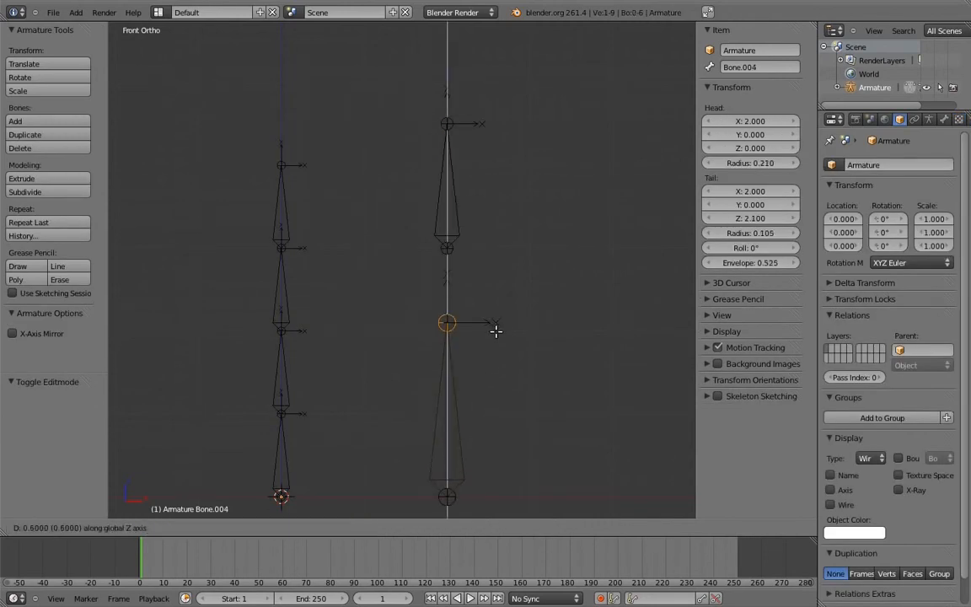
{"action": "left_click", "coordinate": [498, 338]}
- Move the lengthened control bone -2.000 along X so it lies over the base of the four-bone chain
{"action": "middle_click_drag", "start_coordinate": [501, 339], "coordinate": [585, 309], "text": "shift"}
{"action": "right_click", "coordinate": [544, 362]}
{"action": "key", "text": "g"}
{"action": "key", "text": "x"}
{"action": "left_click", "coordinate": [427, 341]}
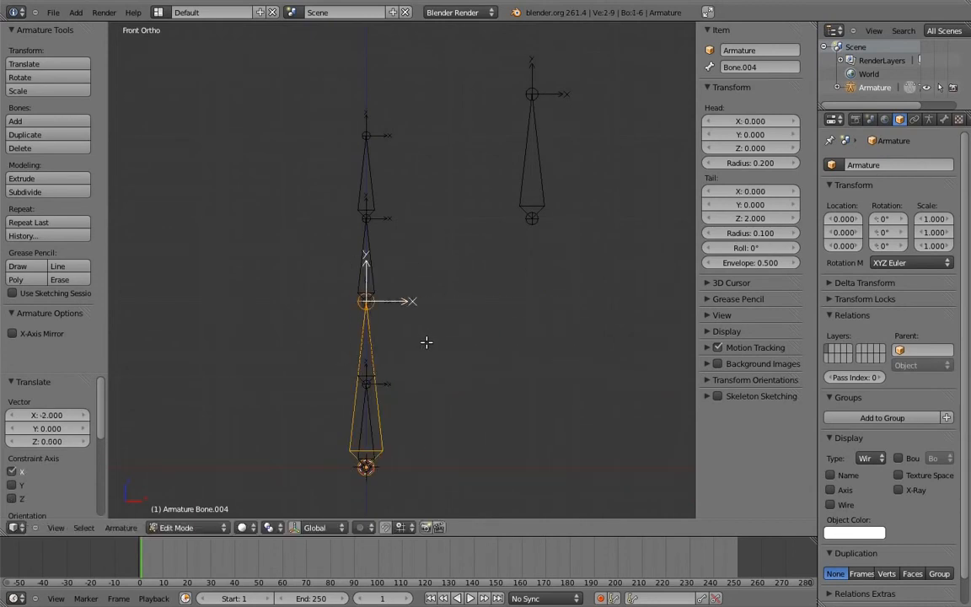
- Move the shorter control bone so its head sits at the origin, and return the armature to Pose Mode
{"action": "right_click", "coordinate": [538, 162]}
{"action": "key", "text": "g"}
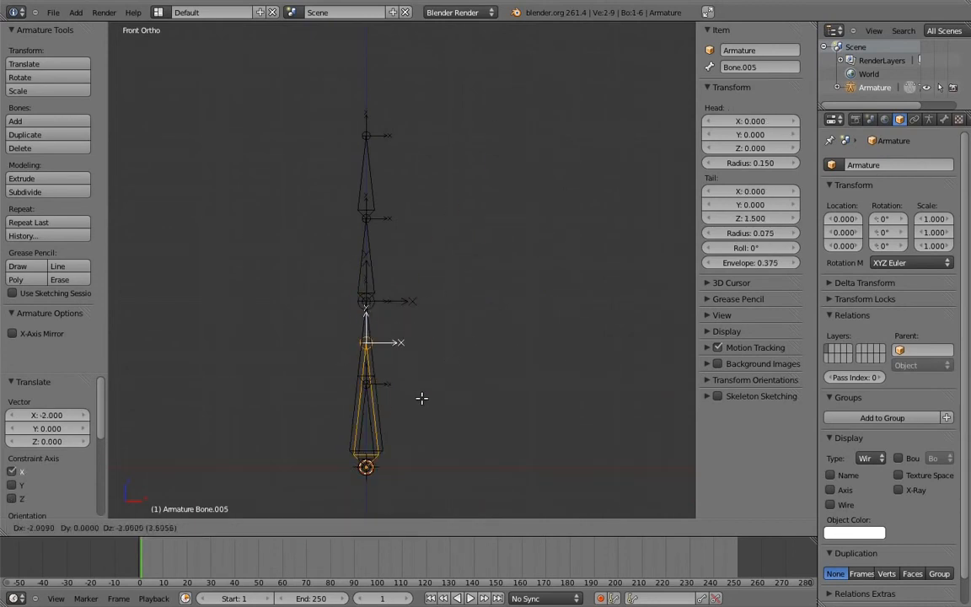
{"action": "left_click", "coordinate": [423, 399]}
{"action": "middle_click_drag", "start_coordinate": [423, 399], "coordinate": [502, 355], "text": "shift"}
{"action": "key", "text": "ctrl+Tab"}
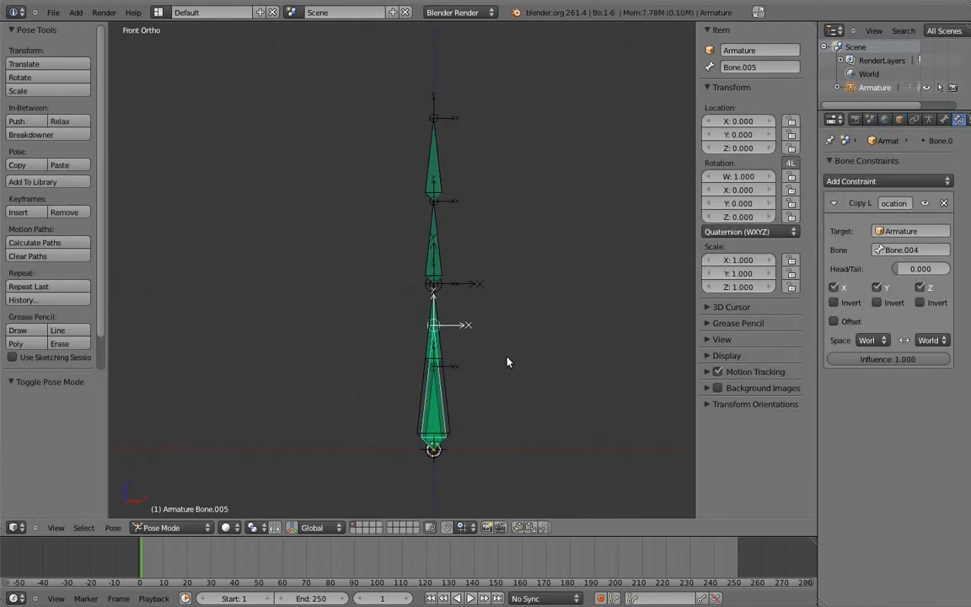
- Rotate the longer control bone by about 44° and the shorter control bone by about -48°
{"action": "right_click", "coordinate": [460, 380]}
{"action": "key", "text": "r"}
{"action": "left_click", "coordinate": [554, 354]}
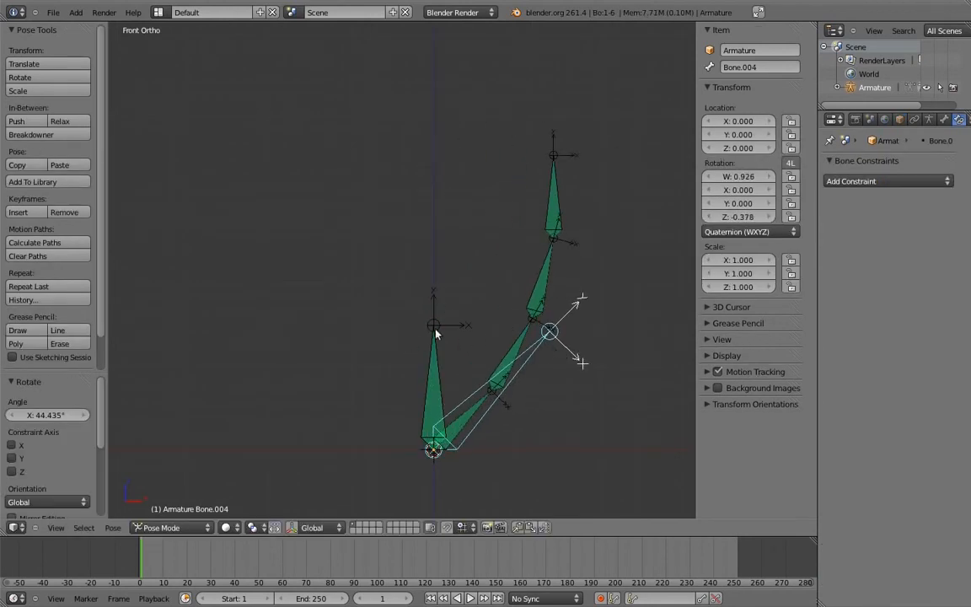
{"action": "right_click", "coordinate": [436, 332]}
{"action": "key", "text": "r"}
{"action": "left_click", "coordinate": [327, 353]}
- Move the longer control bone about -0.895 along X and 1.651 along Z
{"action": "right_click", "coordinate": [543, 351]}
{"action": "key", "text": "g"}
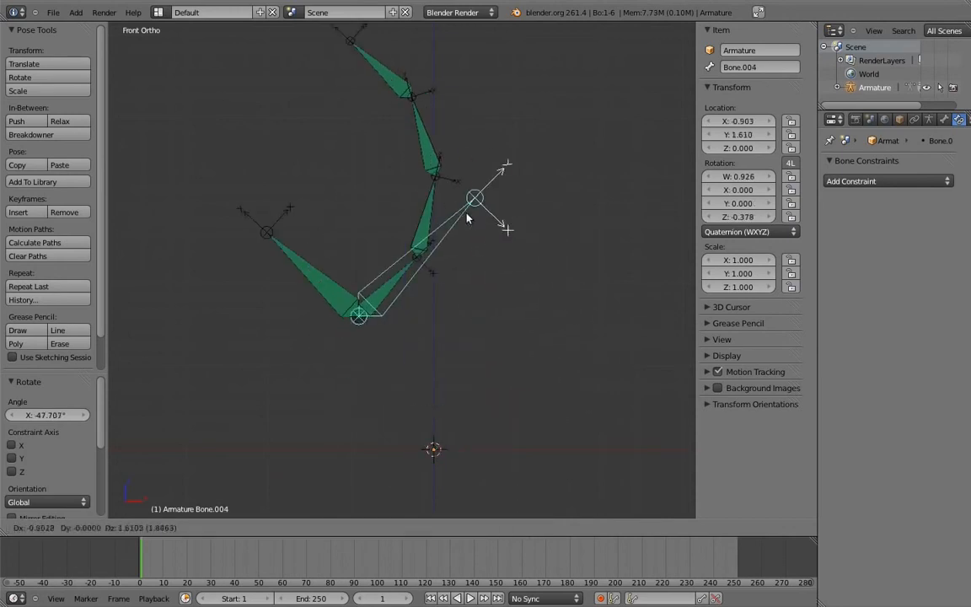
{"action": "left_click", "coordinate": [467, 210]}
{"action": "scroll", "coordinate": [357, 203], "scroll_direction": "down", "scroll_amount": 2}
{"action": "middle_click_drag", "start_coordinate": [358, 191], "coordinate": [390, 256], "text": "shift"}
- Scale up the shorter control bone that carries the Copy Location constraint
{"action": "right_click", "coordinate": [337, 301]}
{"action": "key", "text": "s"}
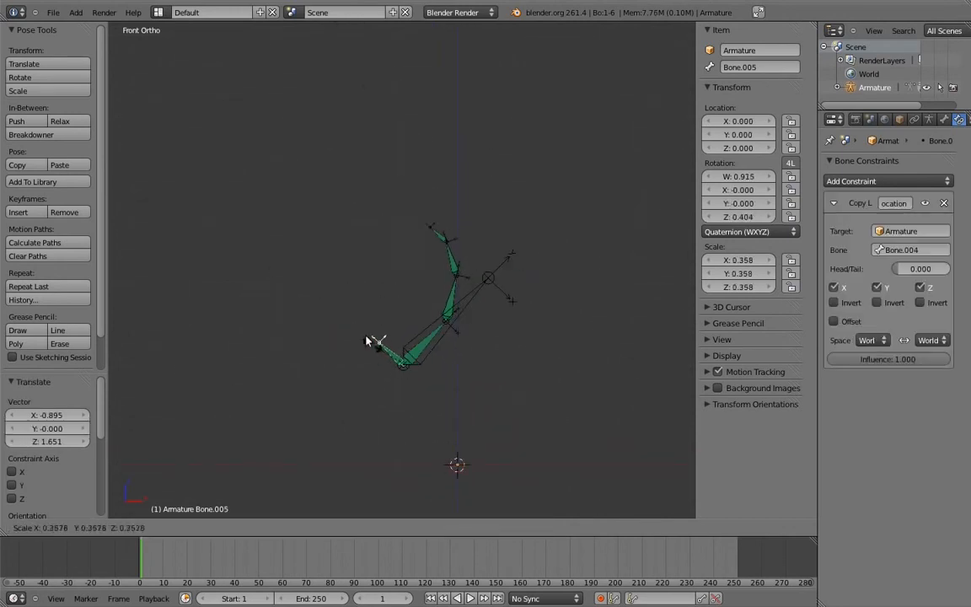
{"action": "left_click", "coordinate": [314, 279]}
- Scale the longer control bone down to about 0.434 and rotate it by about 13°
{"action": "right_click", "coordinate": [466, 307]}
{"action": "key", "text": "s"}
{"action": "left_click", "coordinate": [455, 319]}
{"action": "key", "text": "r"}
{"action": "left_click", "coordinate": [520, 279]}
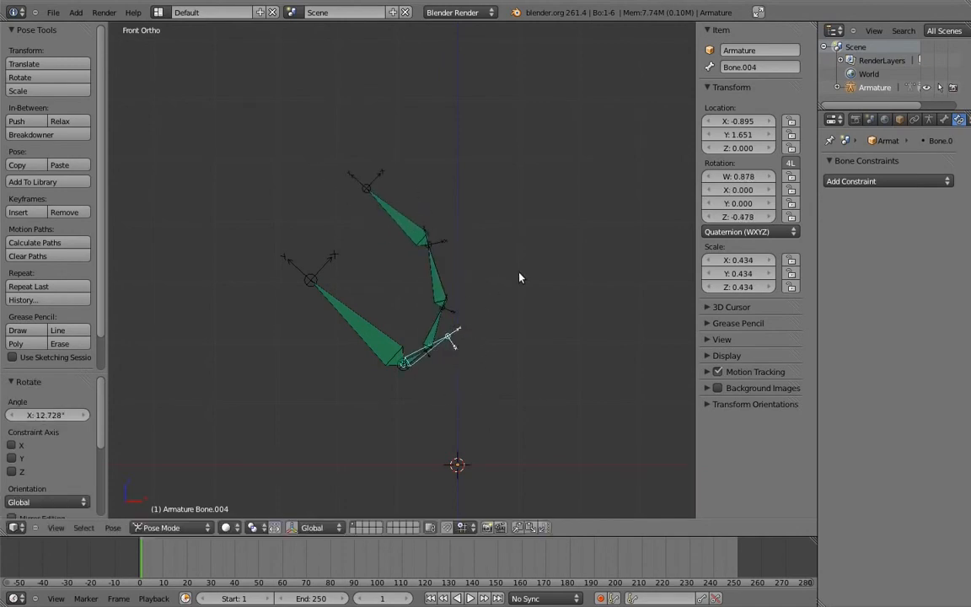